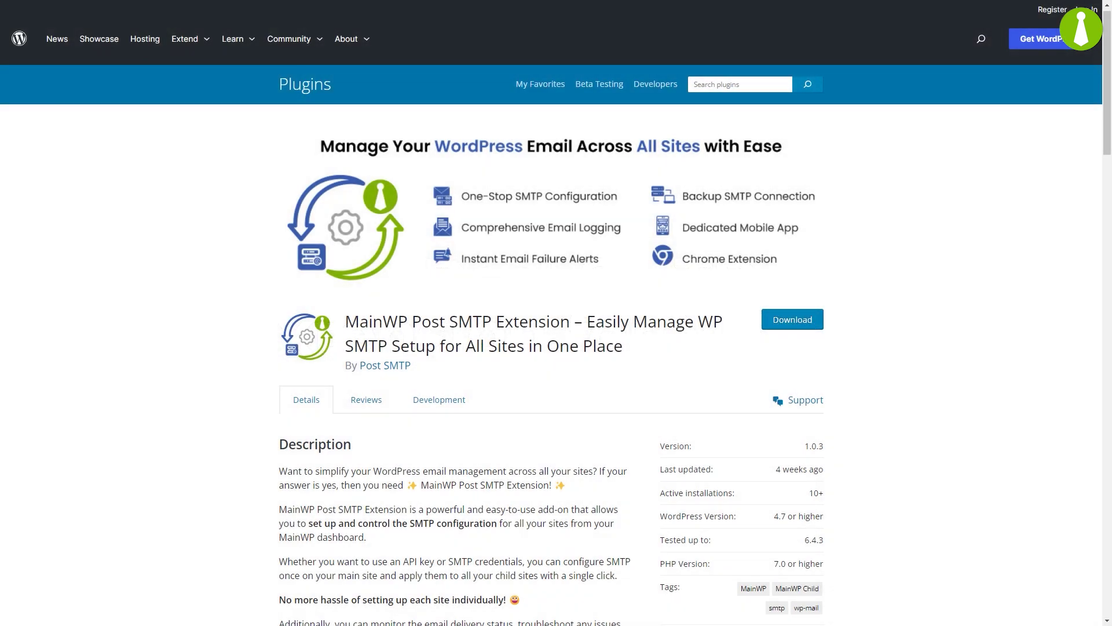
# Scroll through the MainWP Post SMTP Extension listing to read its description.
pyautogui.scroll(-1, 550, 347)
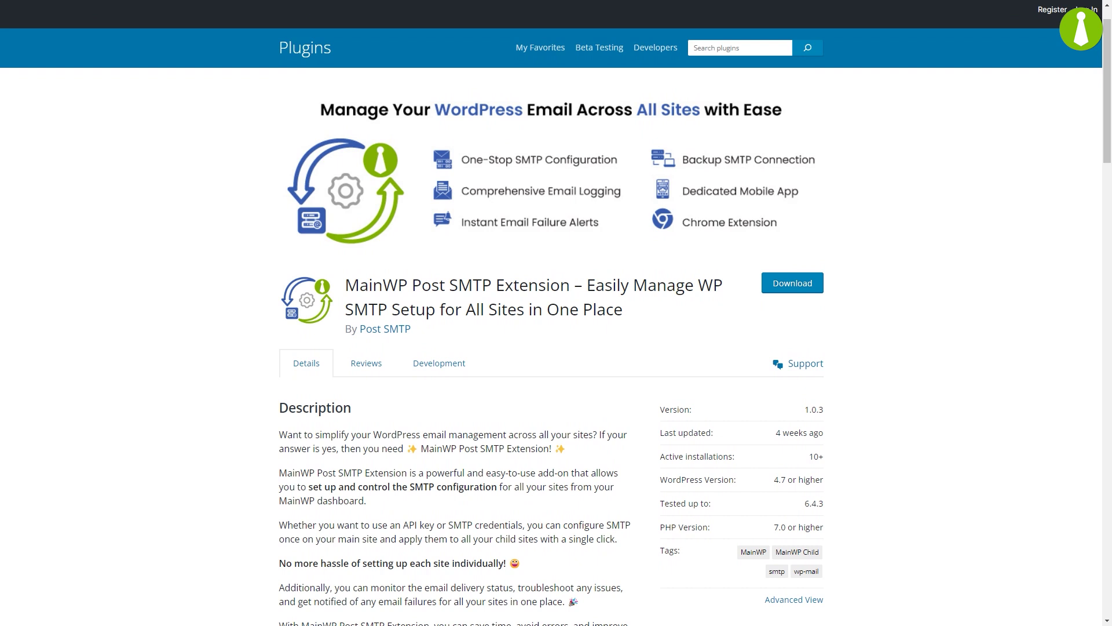
pyautogui.scroll(-1, 551, 348)
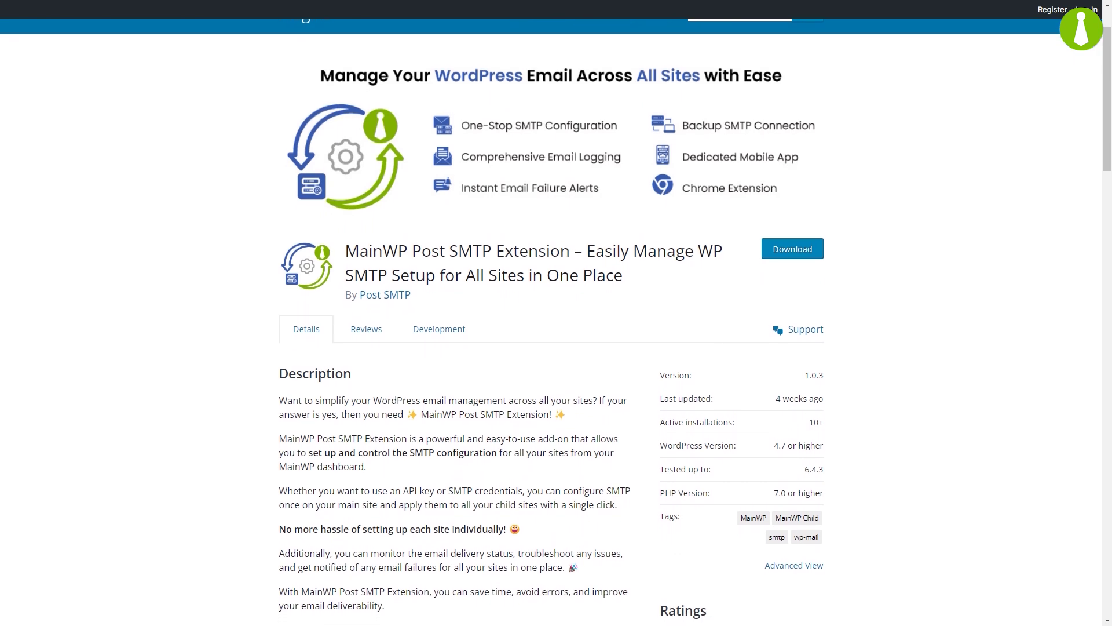
pyautogui.scroll(-1, 551, 348)
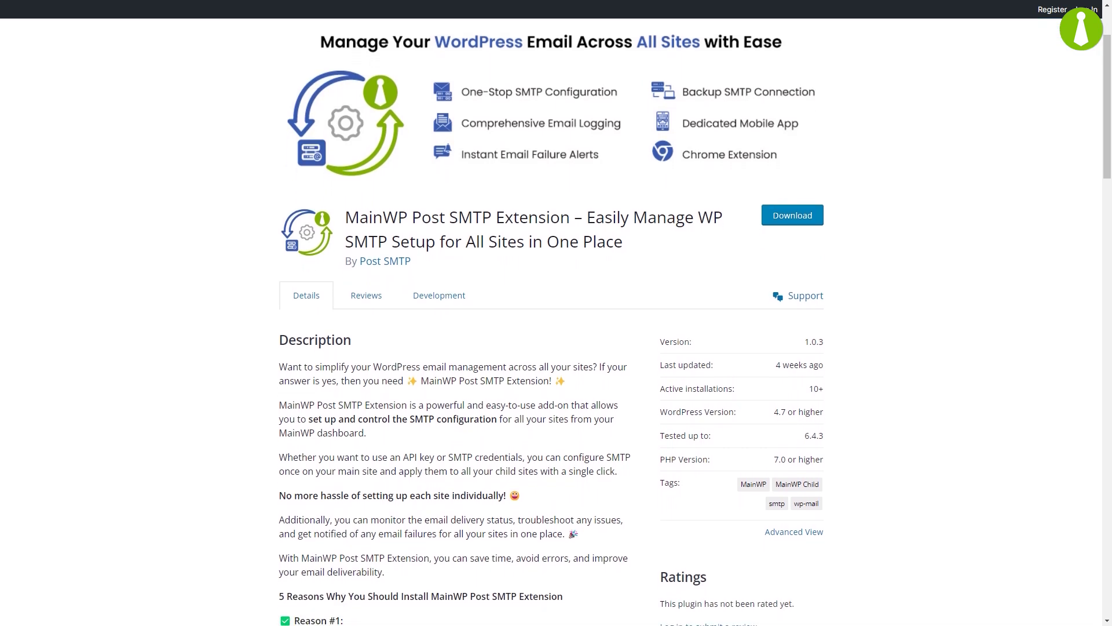
pyautogui.scroll(-1, 551, 347)
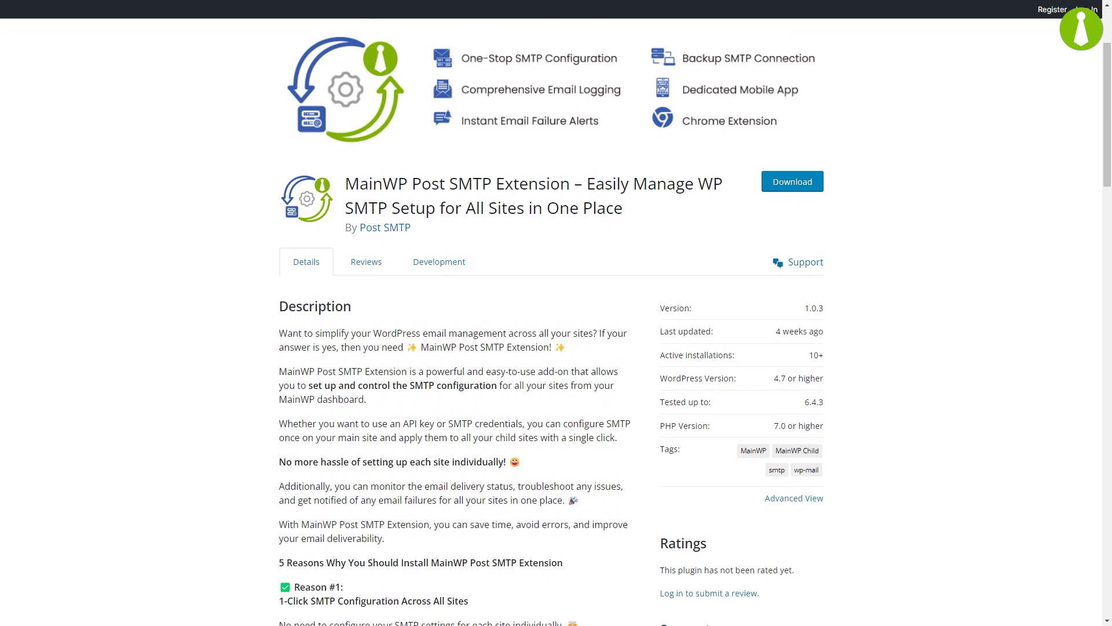
pyautogui.scroll(-1, 550, 347)
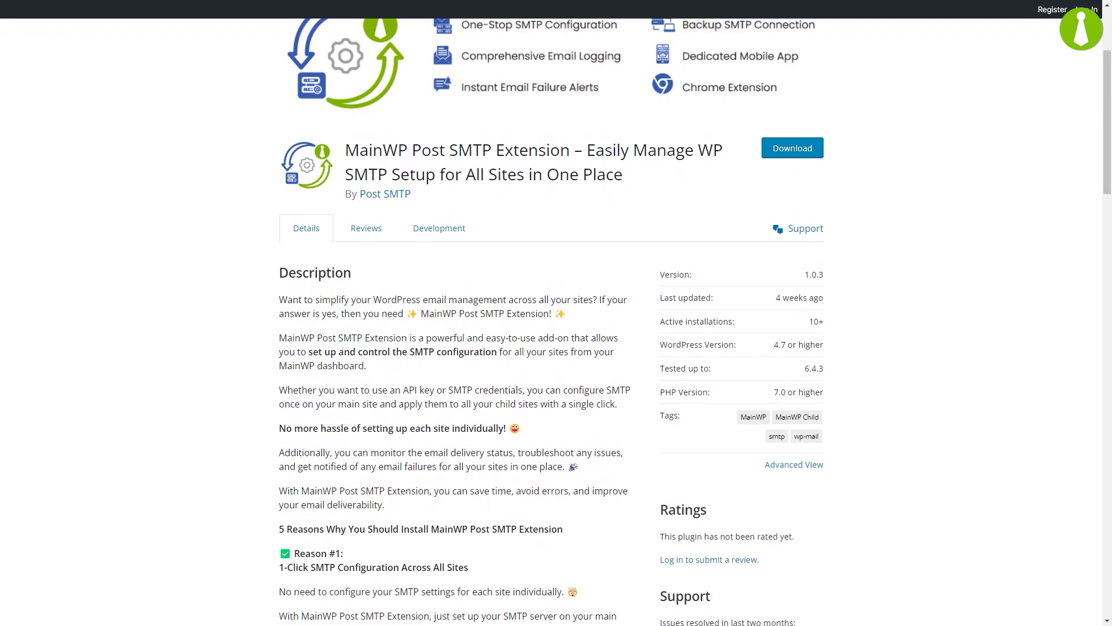
pyautogui.scroll(-1, 551, 347)
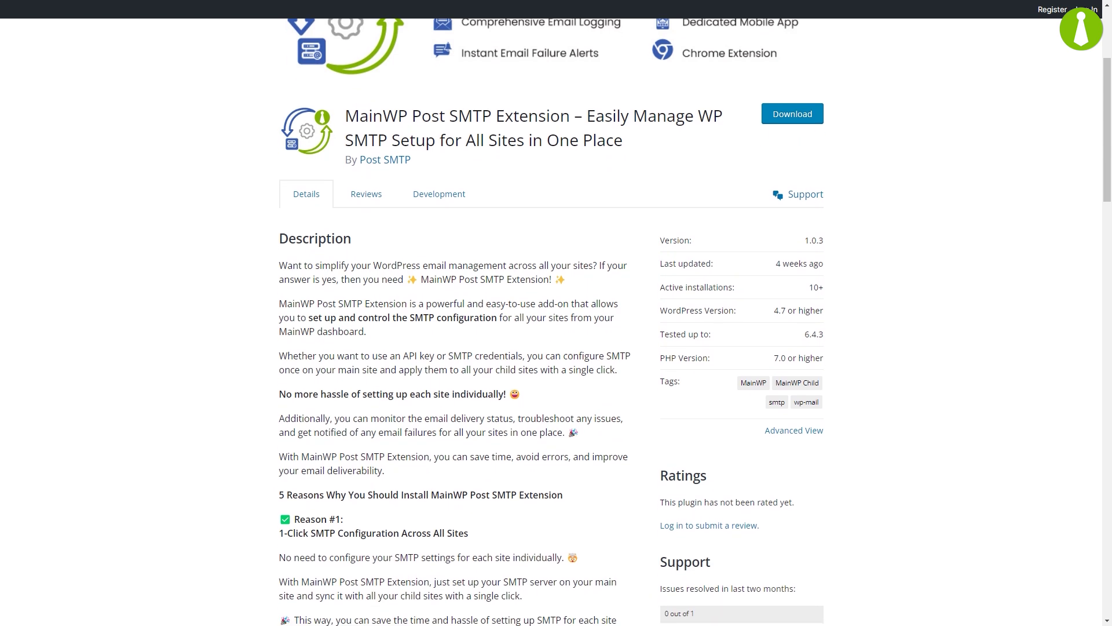
pyautogui.scroll(-1, 550, 348)
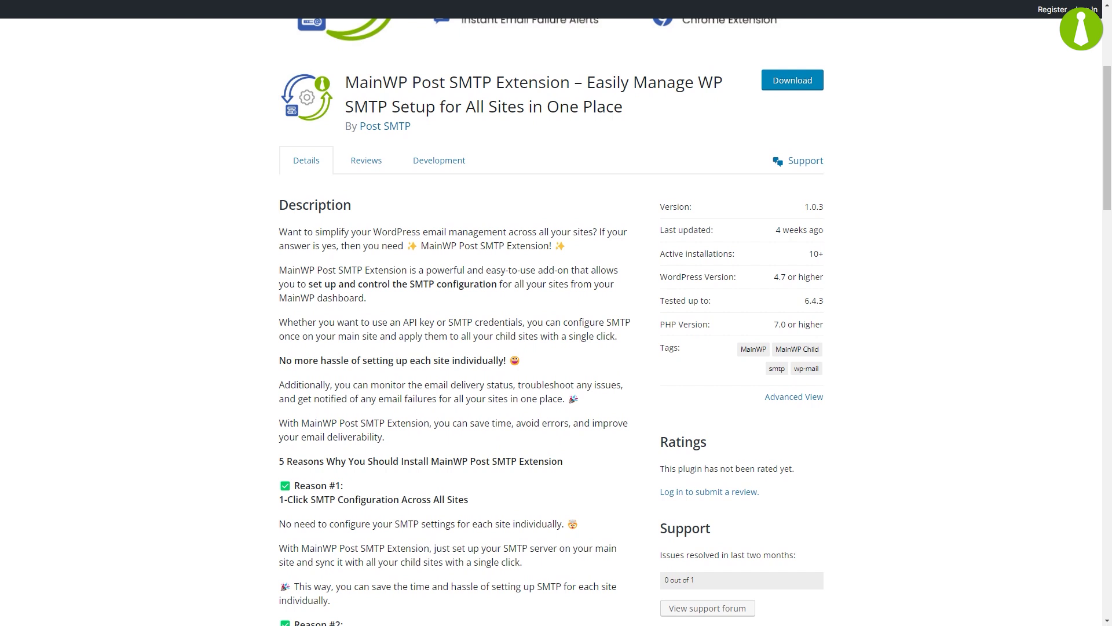
pyautogui.scroll(-1, 551, 348)
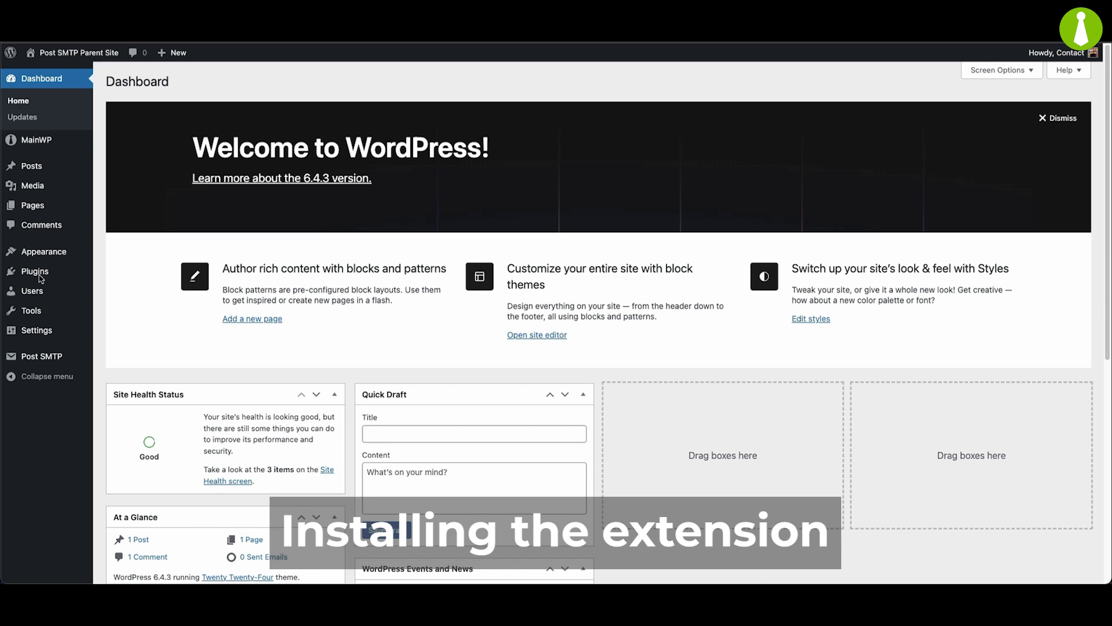
# Open Post SMTP's Settings from Installed Plugins to see its Gmail API setup.
pyautogui.moveTo(41, 278)
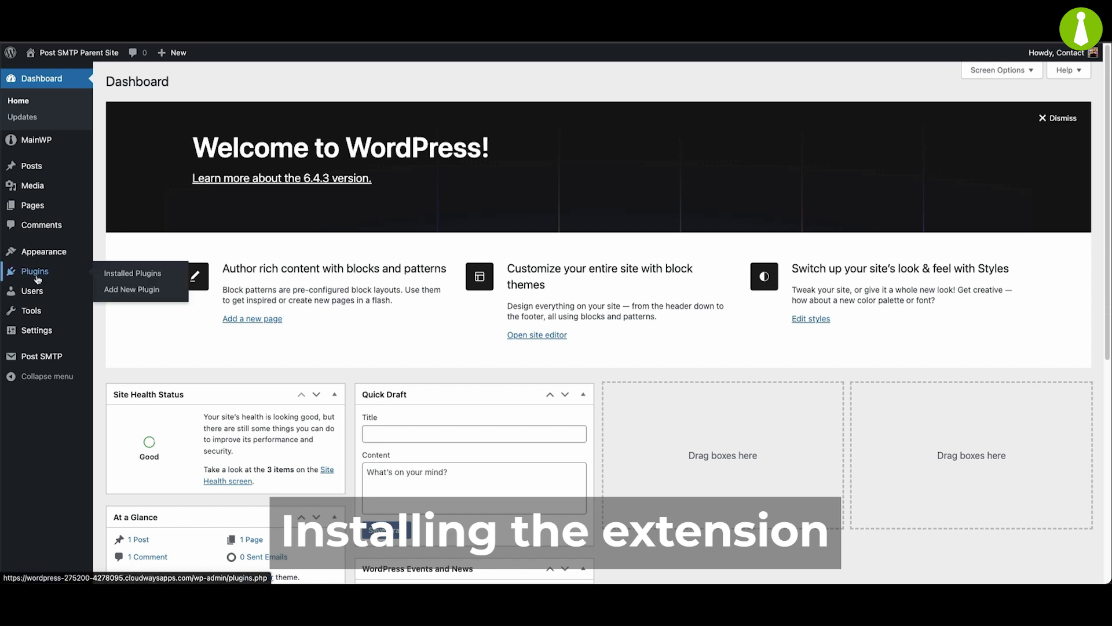
pyautogui.click(146, 275)
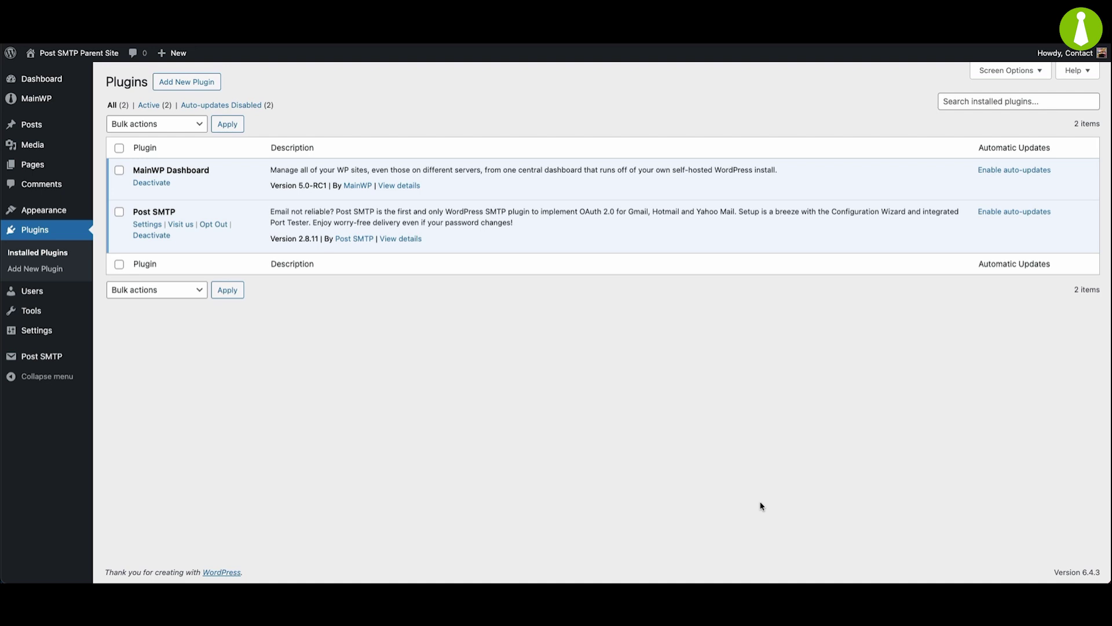
pyautogui.click(48, 356)
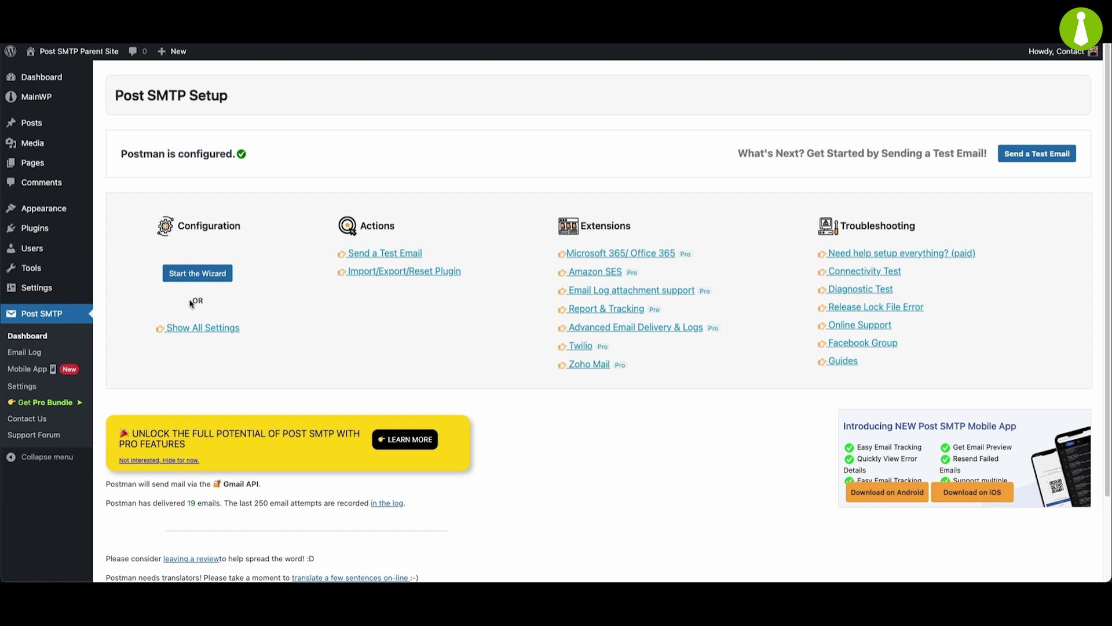
# Search 'post smtp mainwp', then install and activate MainWP Post SMTP Extension 1.0.2.
pyautogui.moveTo(34, 233)
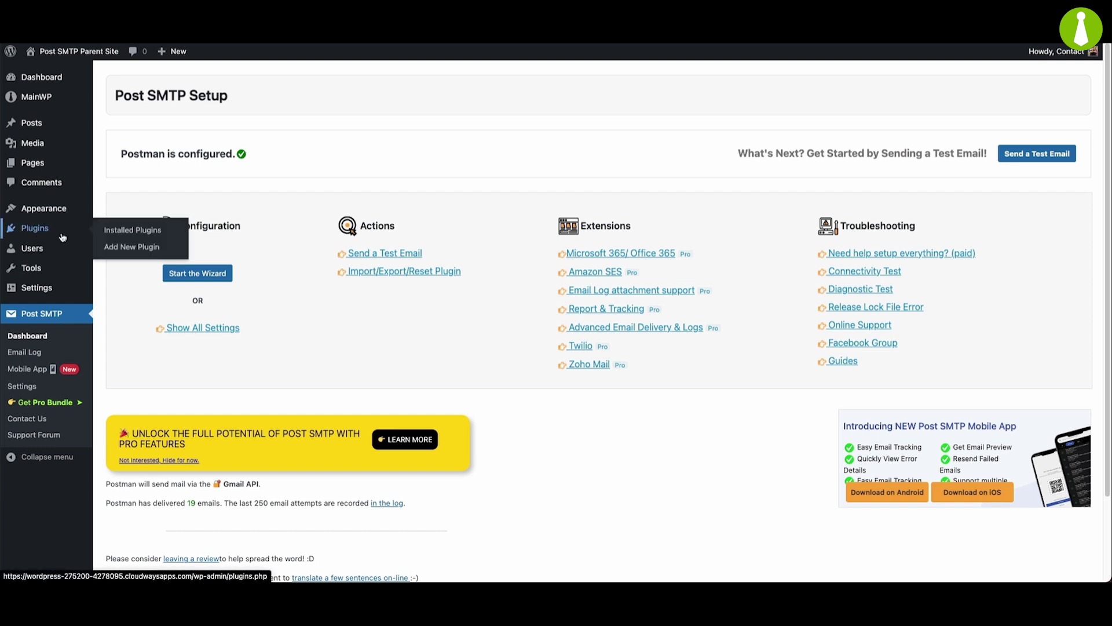
pyautogui.click(145, 250)
pyautogui.click(950, 114)
pyautogui.write('post smtp')
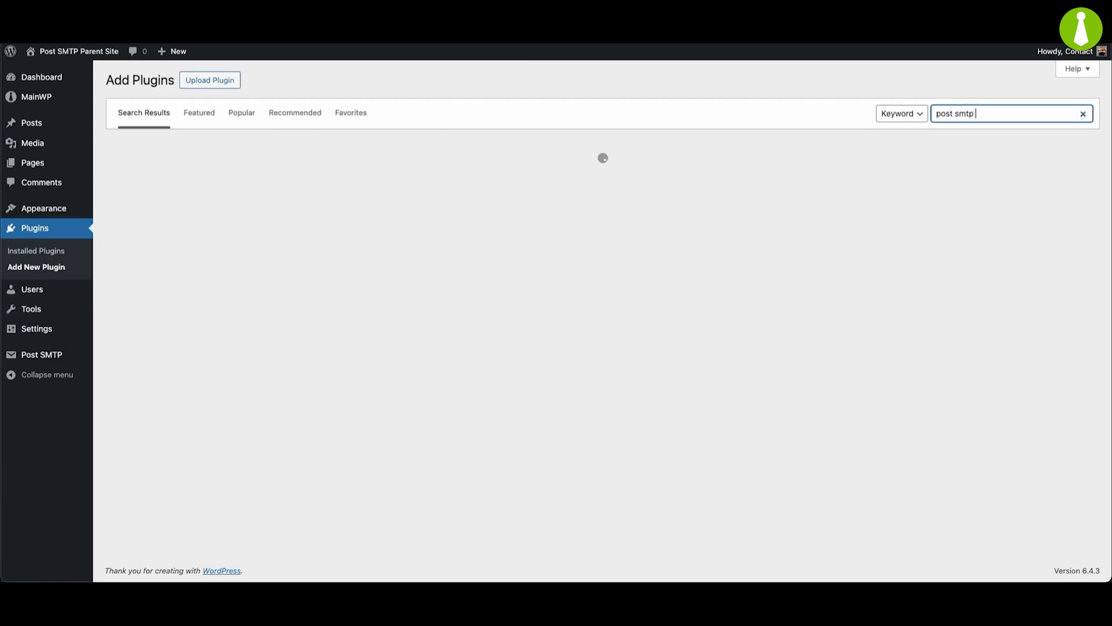
pyautogui.write(' mainwp')
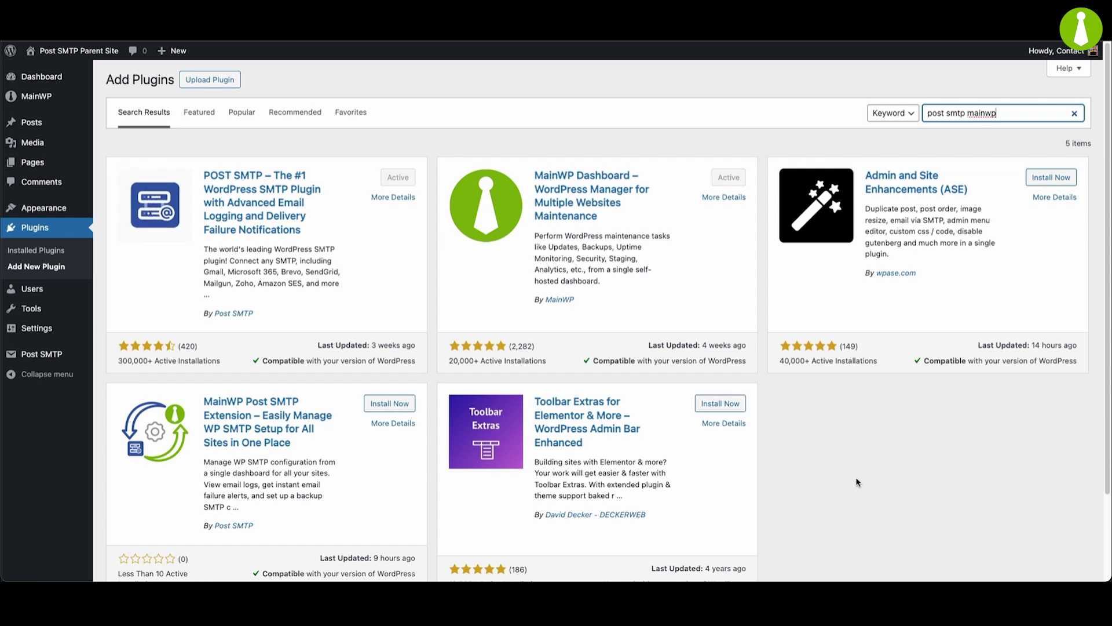
pyautogui.click(380, 408)
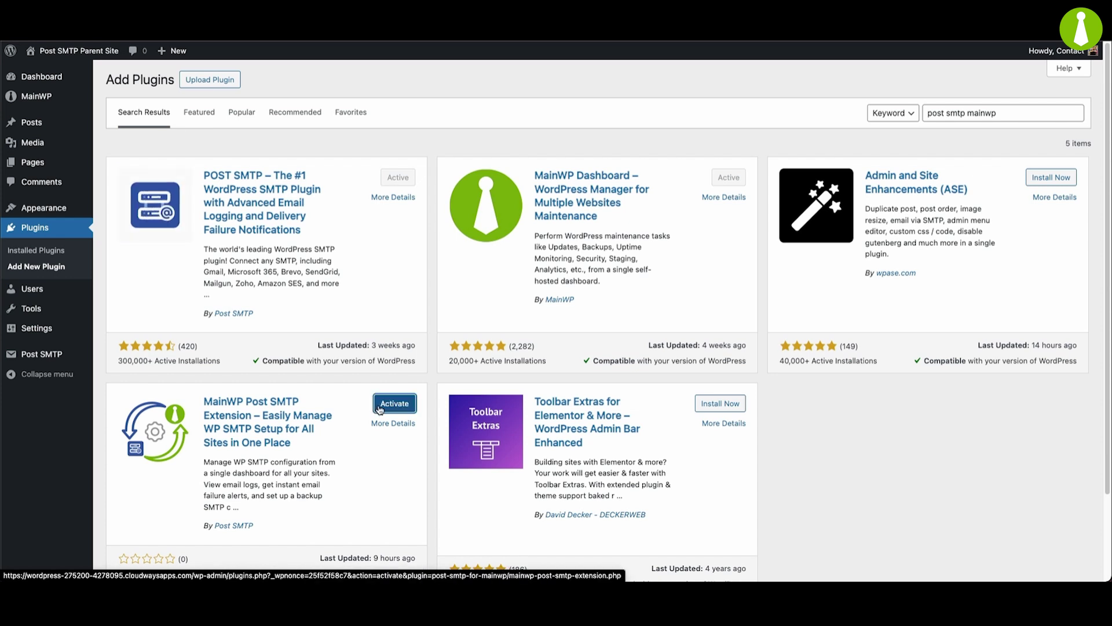
pyautogui.click(380, 409)
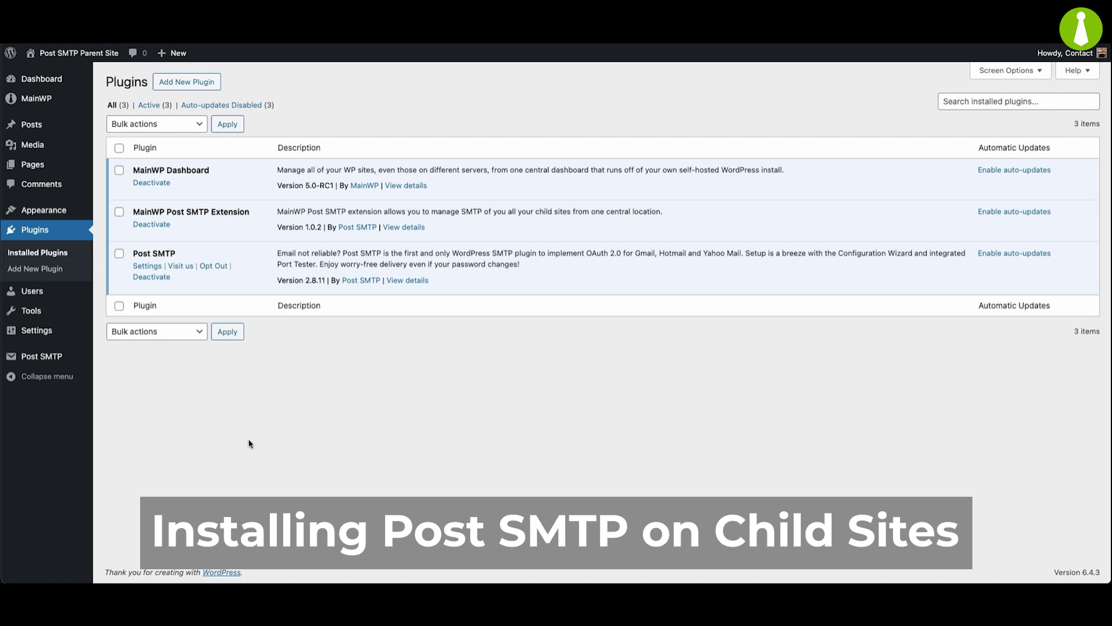
# Search MainWP's child-site plugin installer for 'post smtp'.
pyautogui.moveTo(40, 109)
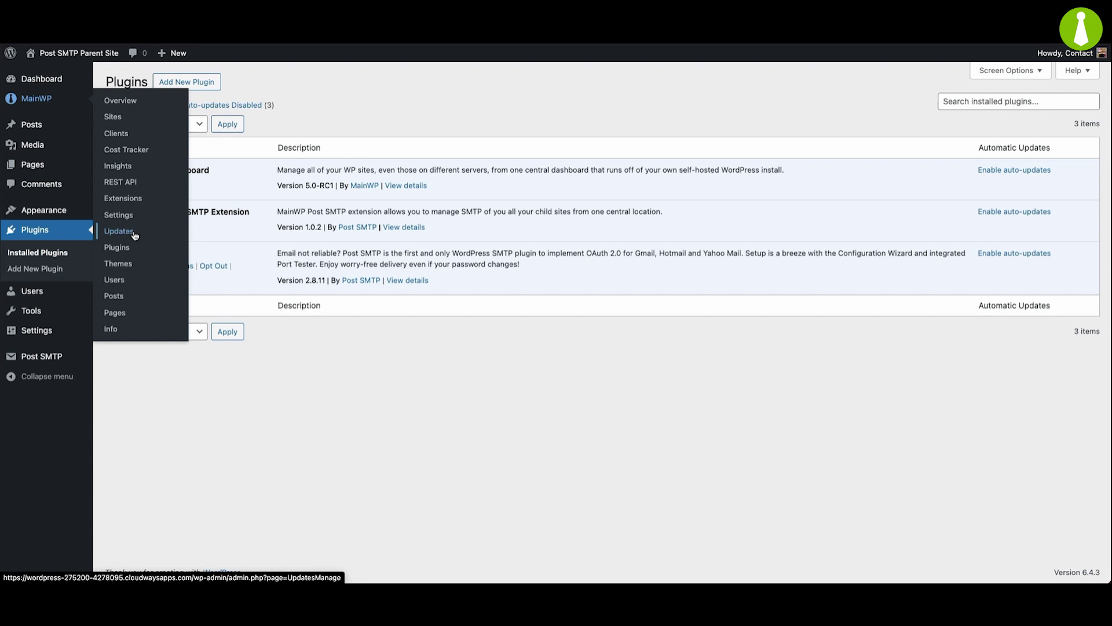
pyautogui.click(116, 248)
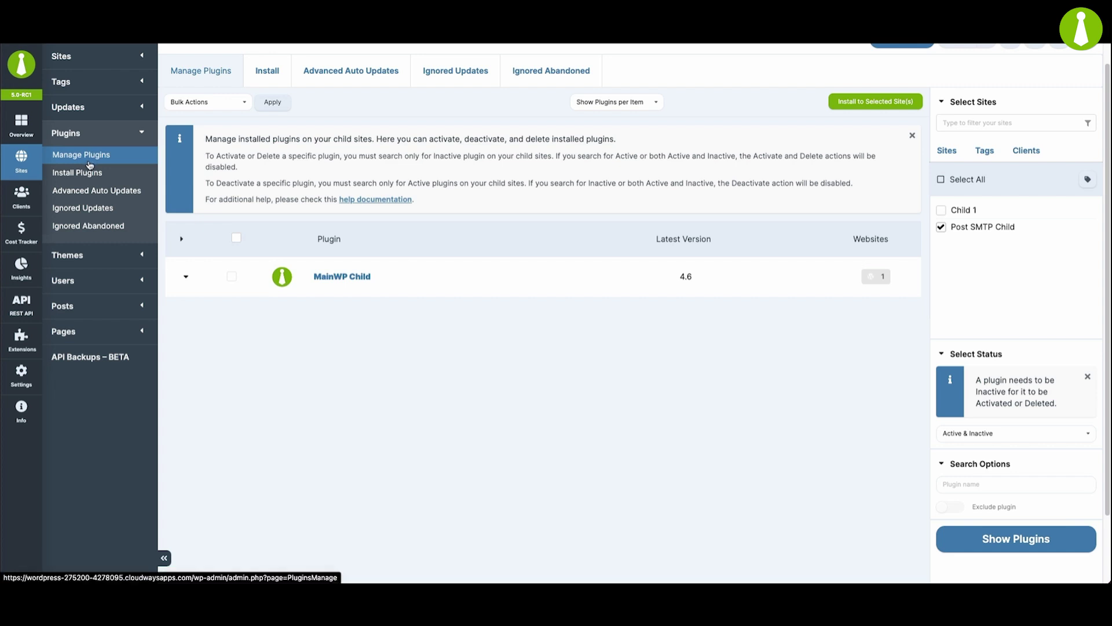
pyautogui.click(271, 73)
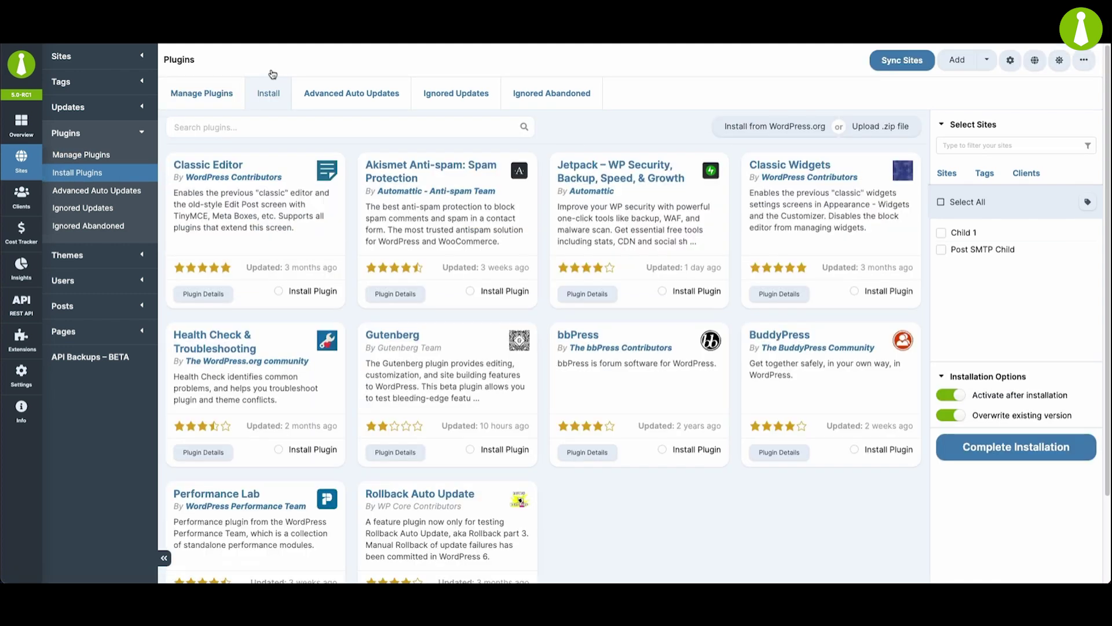
pyautogui.click(398, 128)
pyautogui.write('post smtp')
pyautogui.press('Return')
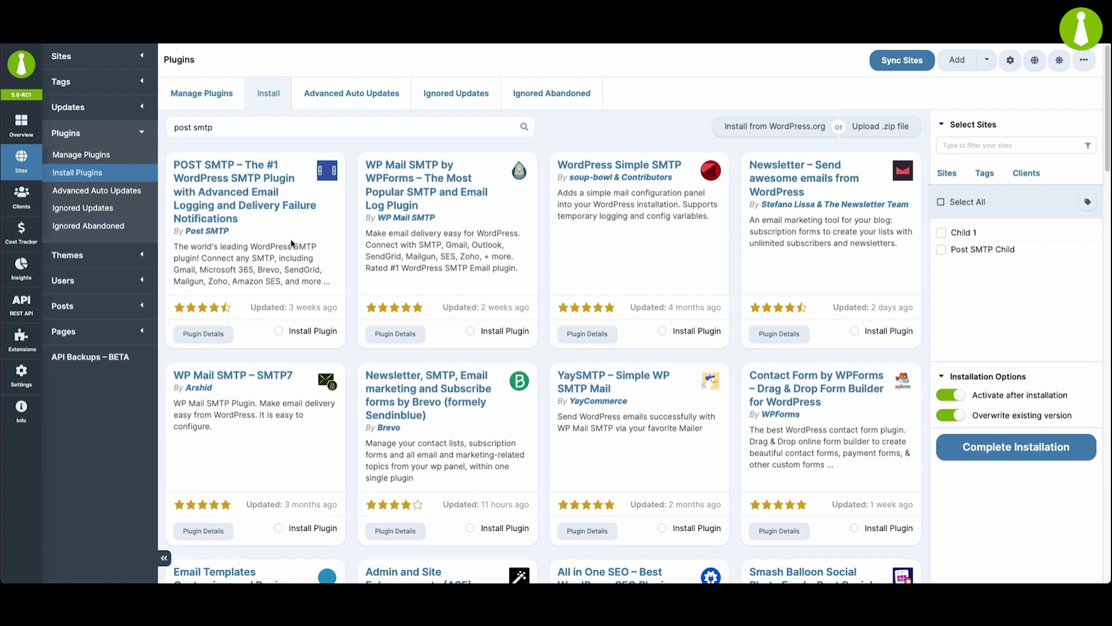
# Install POST SMTP on the Post SMTP Child site and sync both child sites.
pyautogui.click(278, 332)
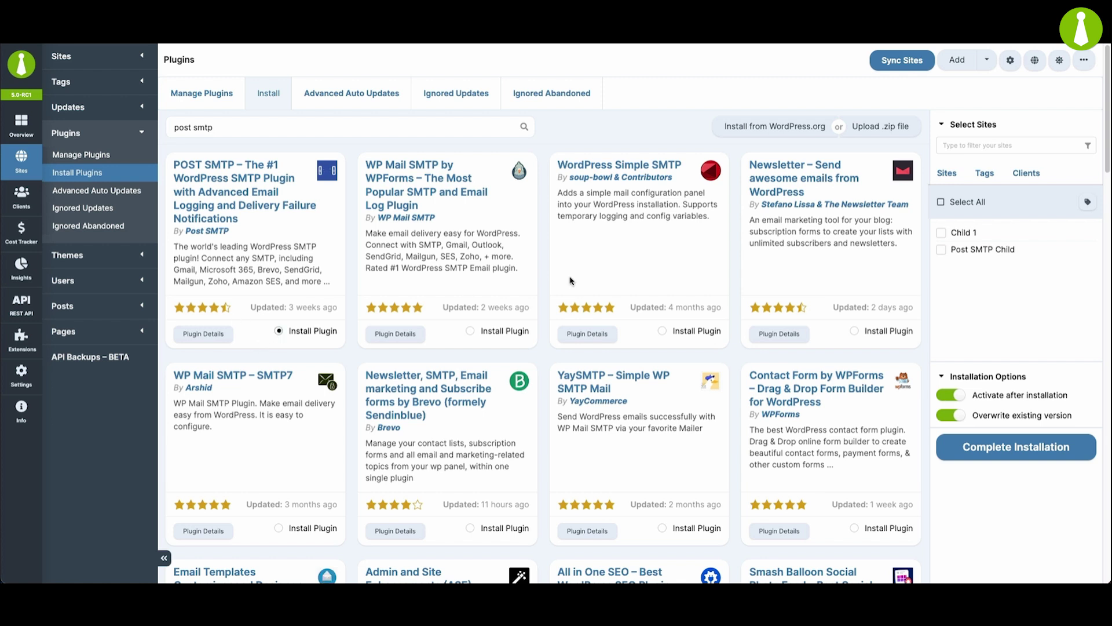
pyautogui.click(941, 251)
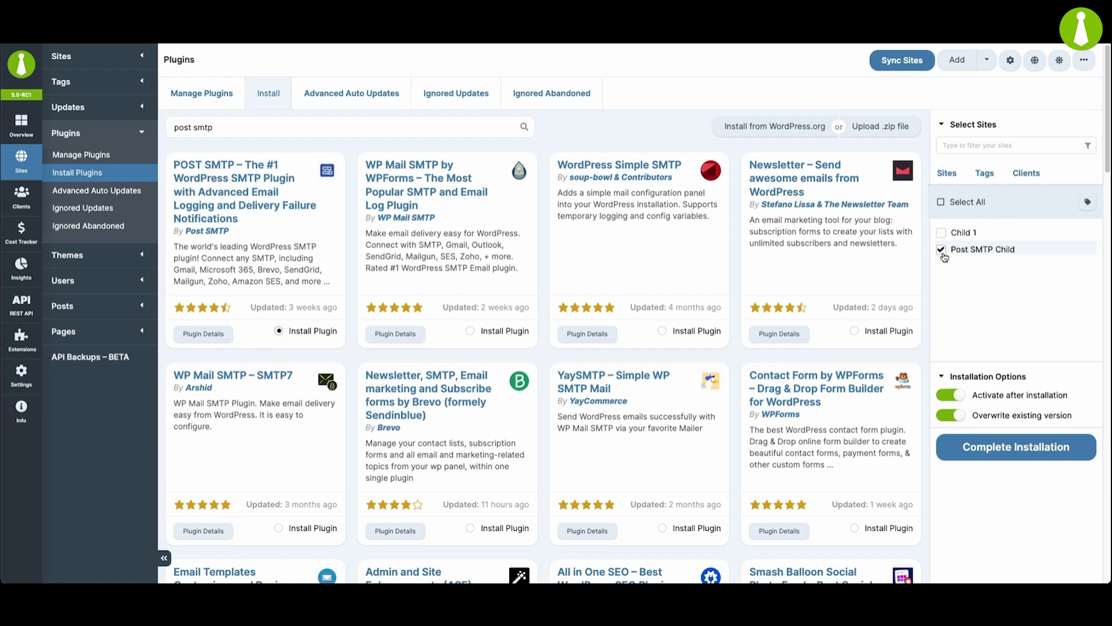
pyautogui.click(1011, 459)
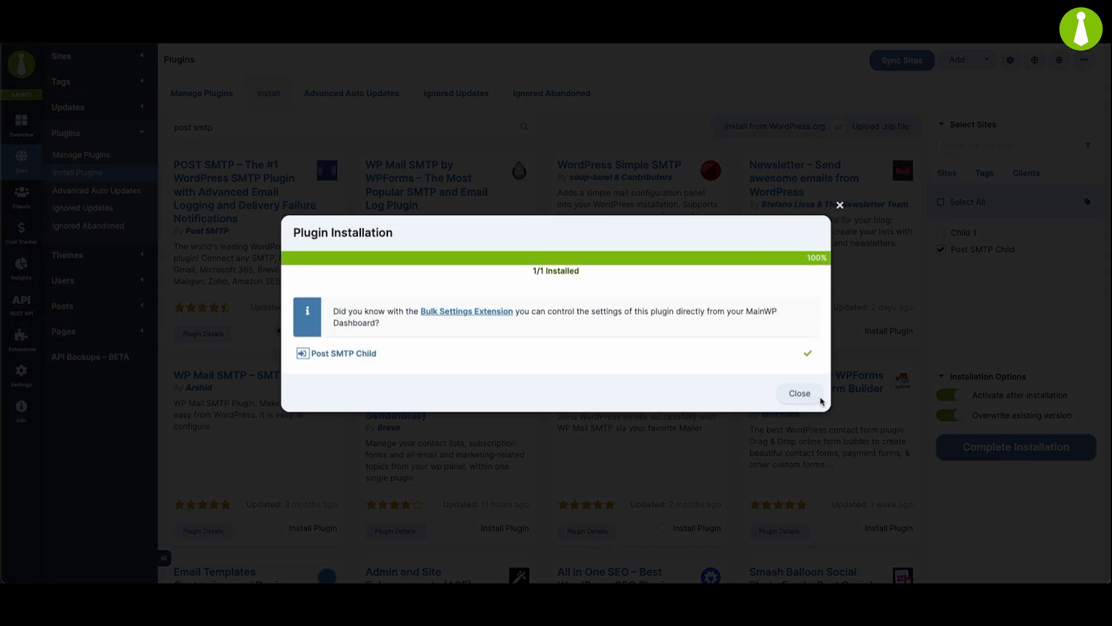
pyautogui.click(795, 394)
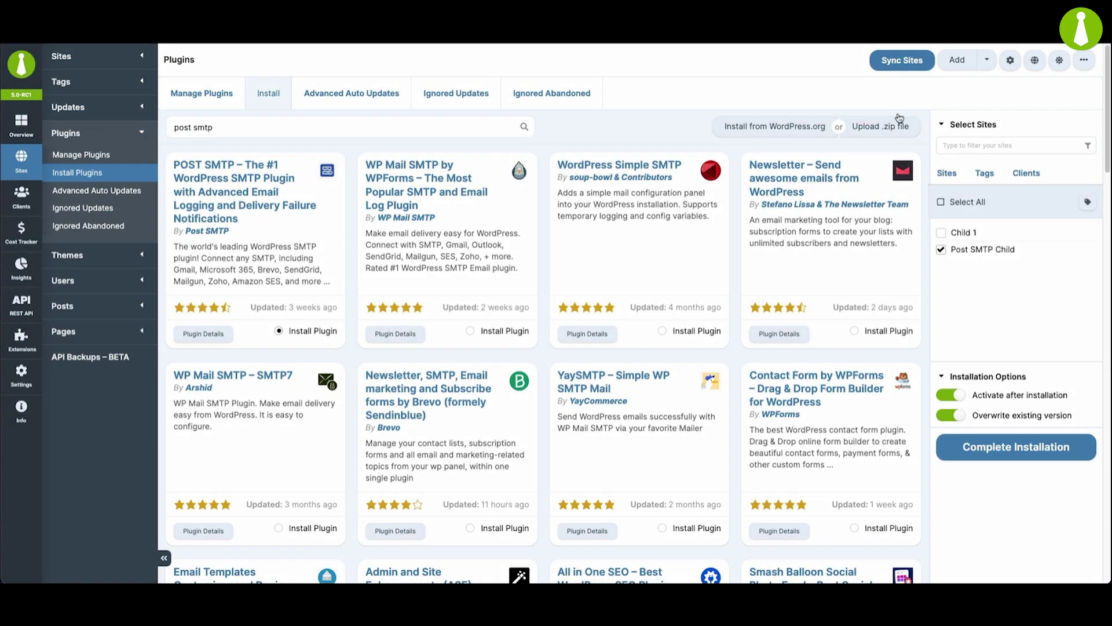
pyautogui.click(902, 61)
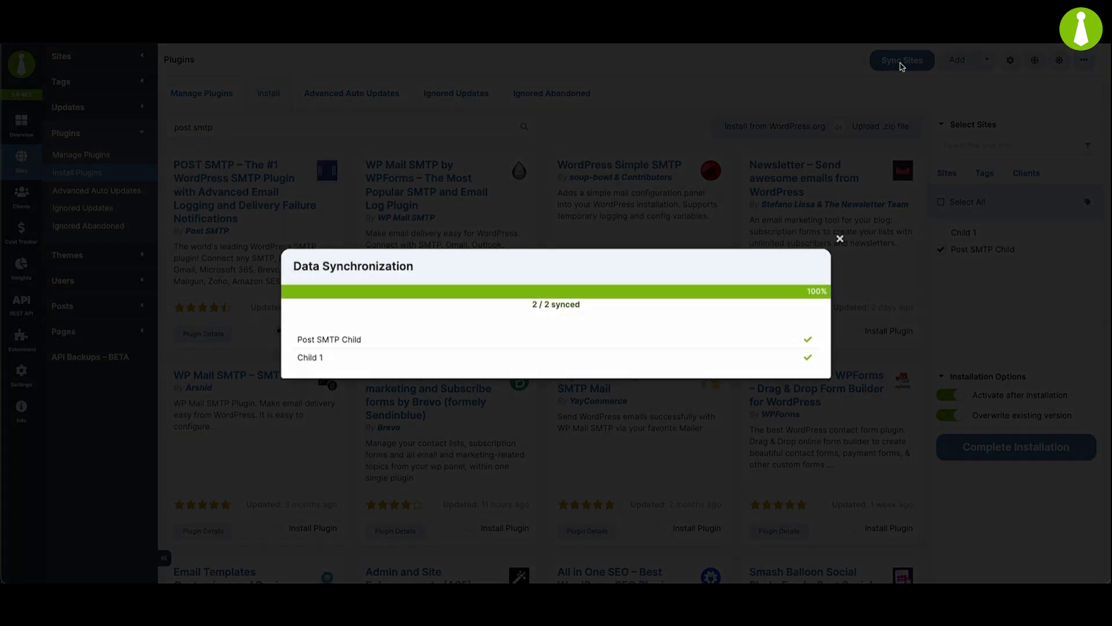
# Enable both child sites in the MainWP Post SMTP Extension settings.
pyautogui.click(840, 238)
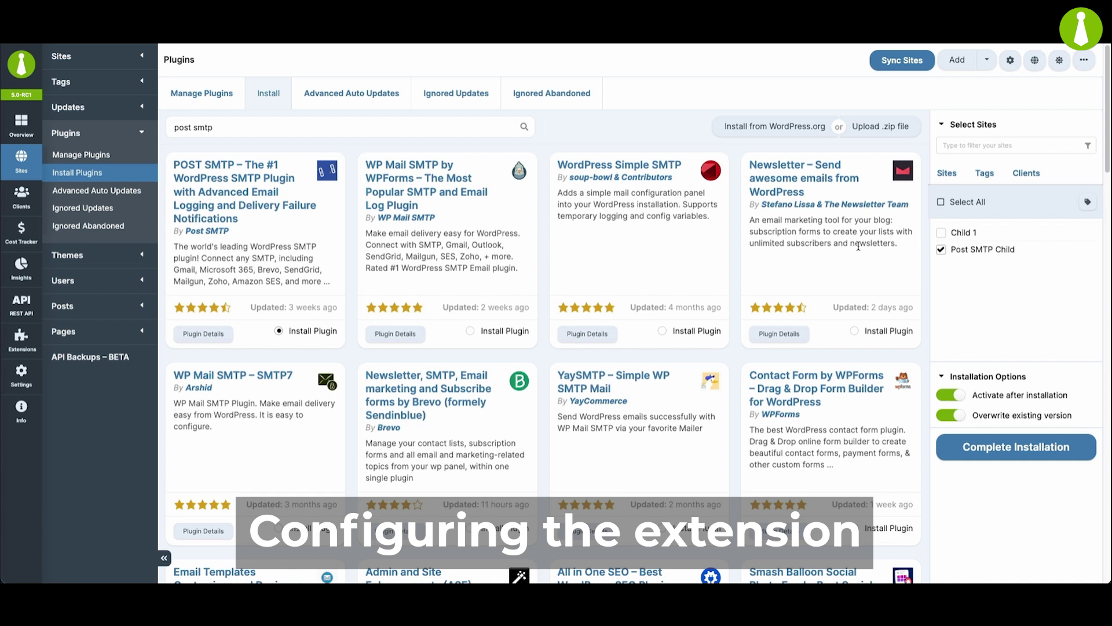
pyautogui.click(20, 342)
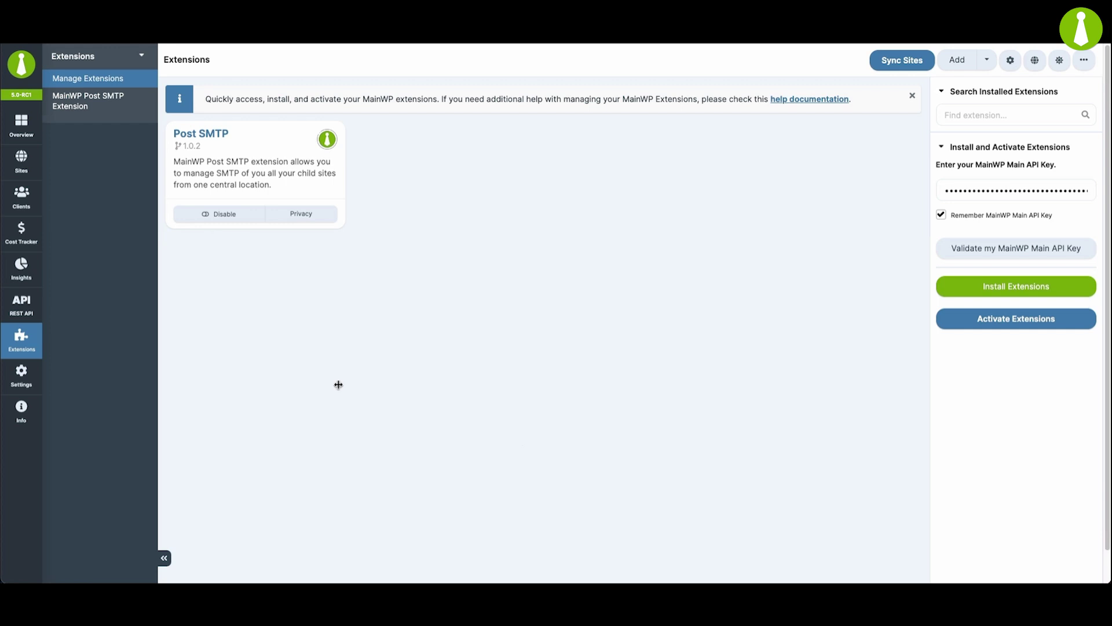
pyautogui.click(78, 111)
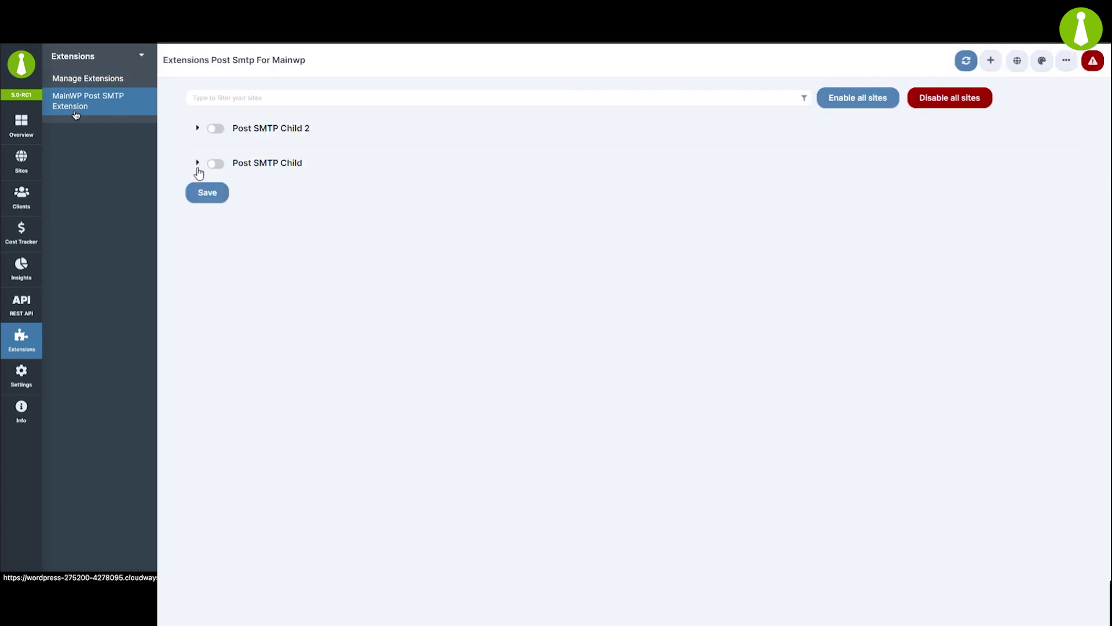
pyautogui.click(219, 134)
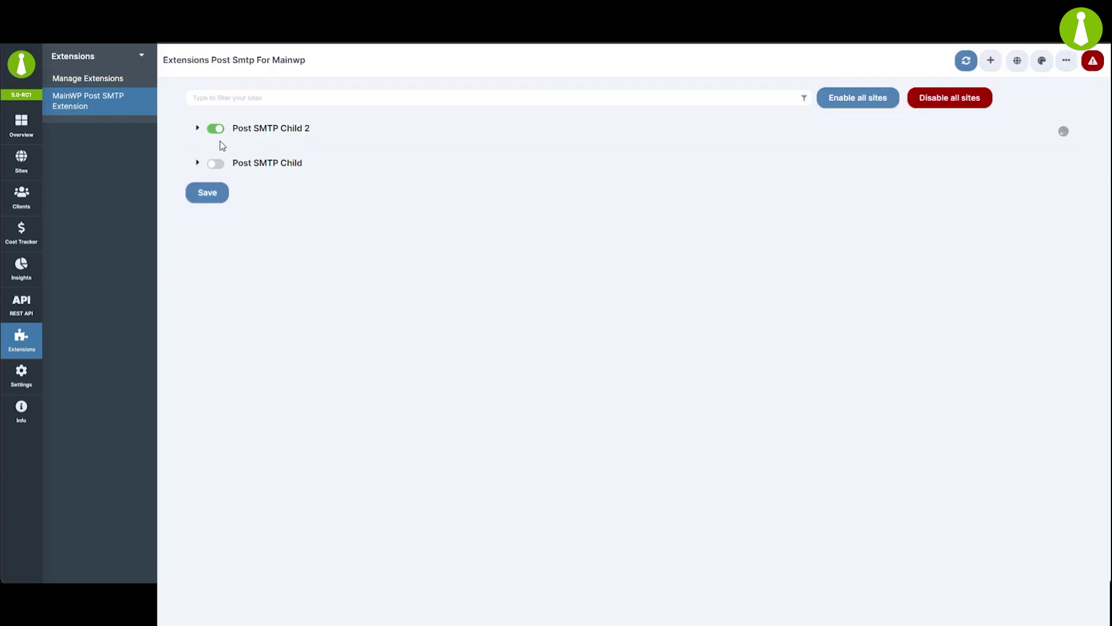
pyautogui.click(219, 165)
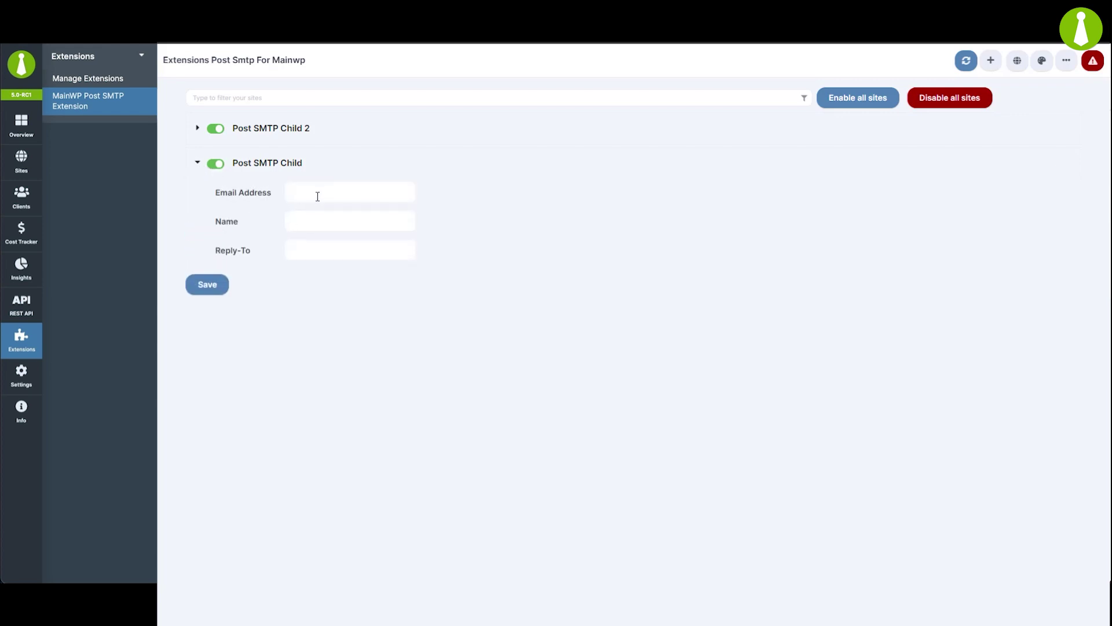
# Save Post SMTP Child's sender email address, sender name MainWP User and reply-to address.
pyautogui.click(317, 195)
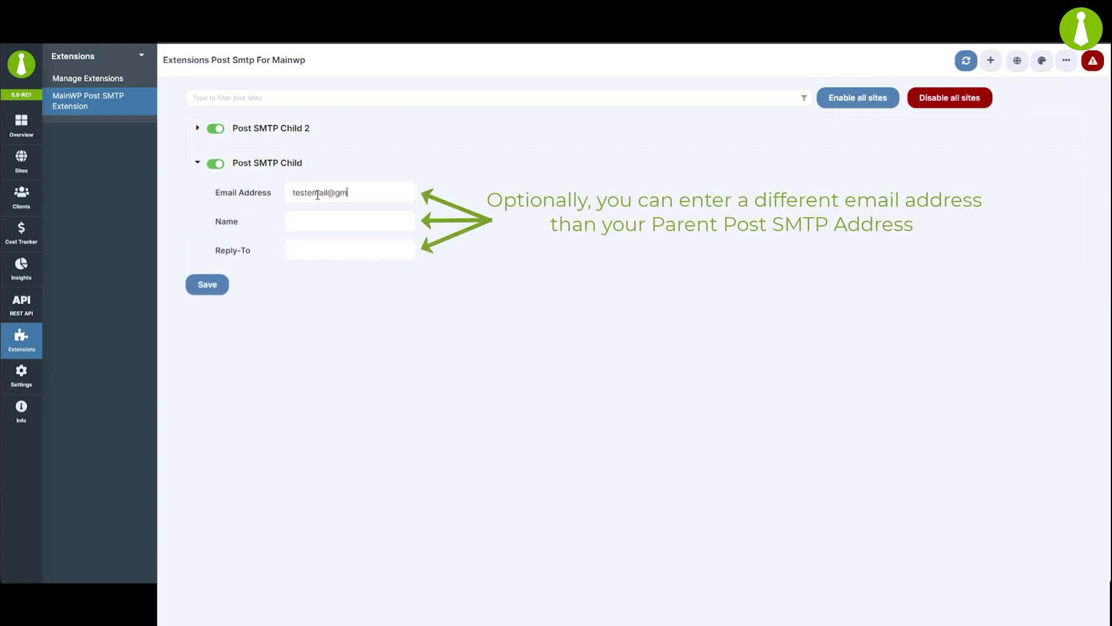
pyautogui.press('Tab')
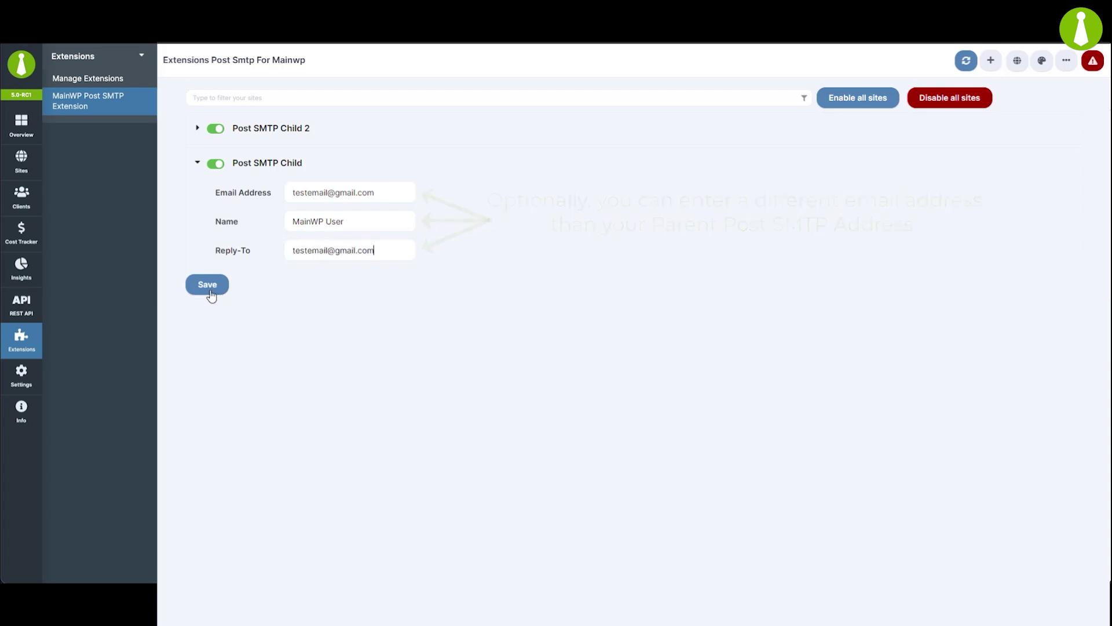
pyautogui.click(214, 295)
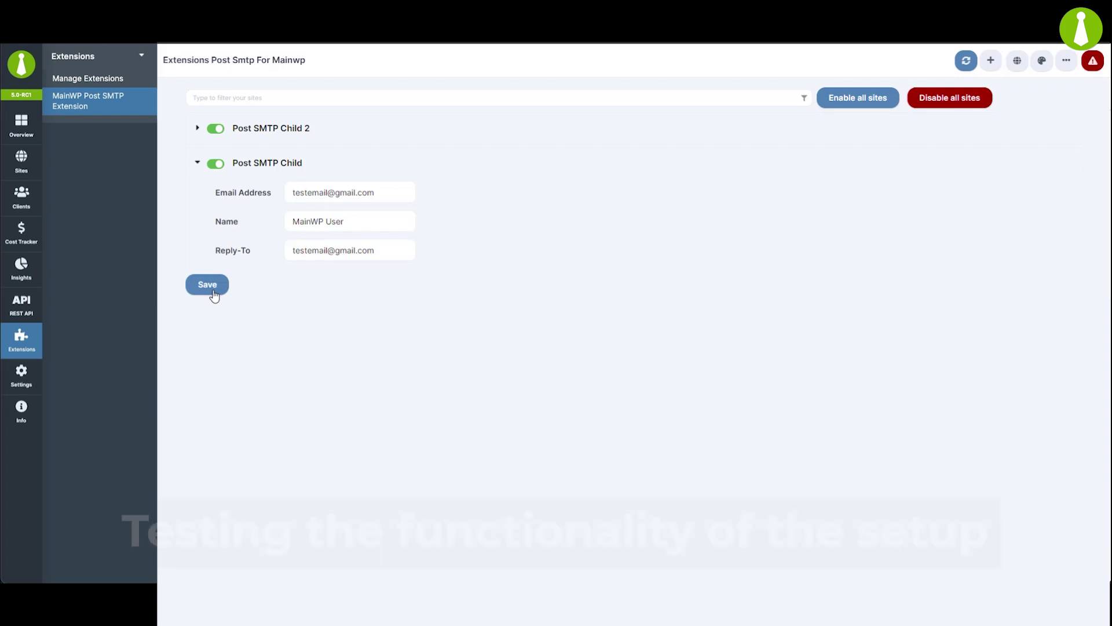
pyautogui.click(23, 165)
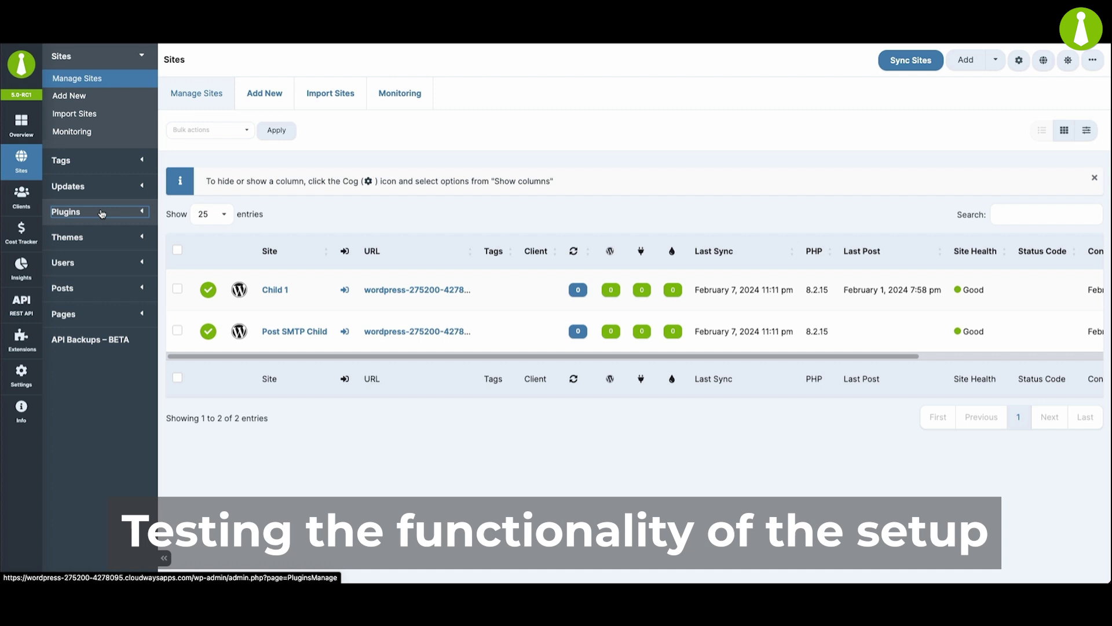
# Install Contact Form 7 on the Post SMTP Child site via MainWP's plugin installer.
pyautogui.click(99, 212)
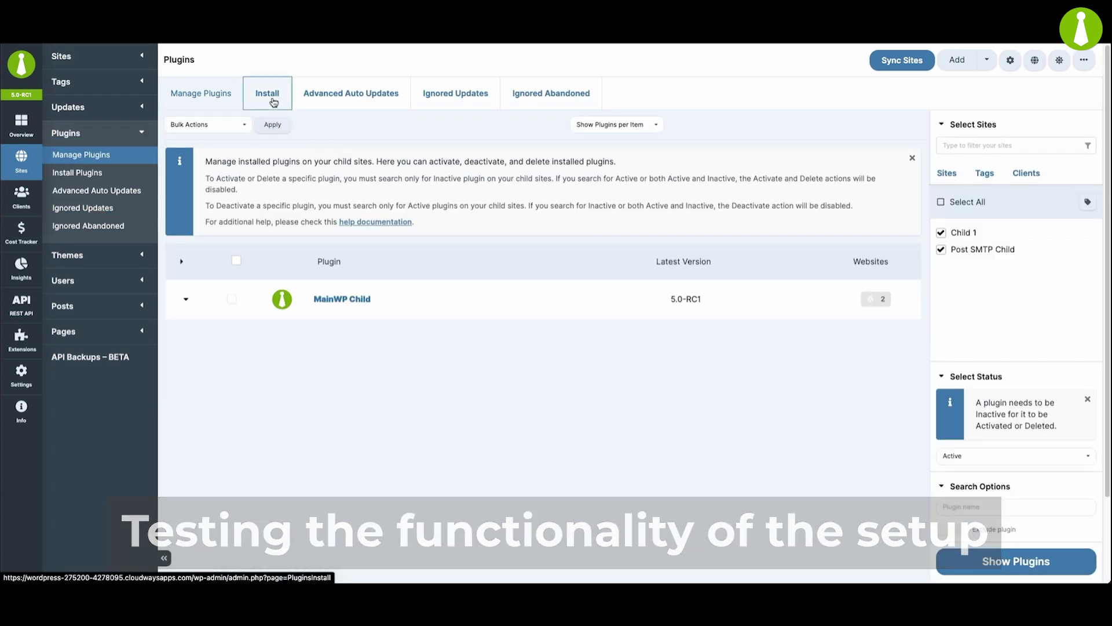
pyautogui.click(272, 101)
pyautogui.write('contact form 7')
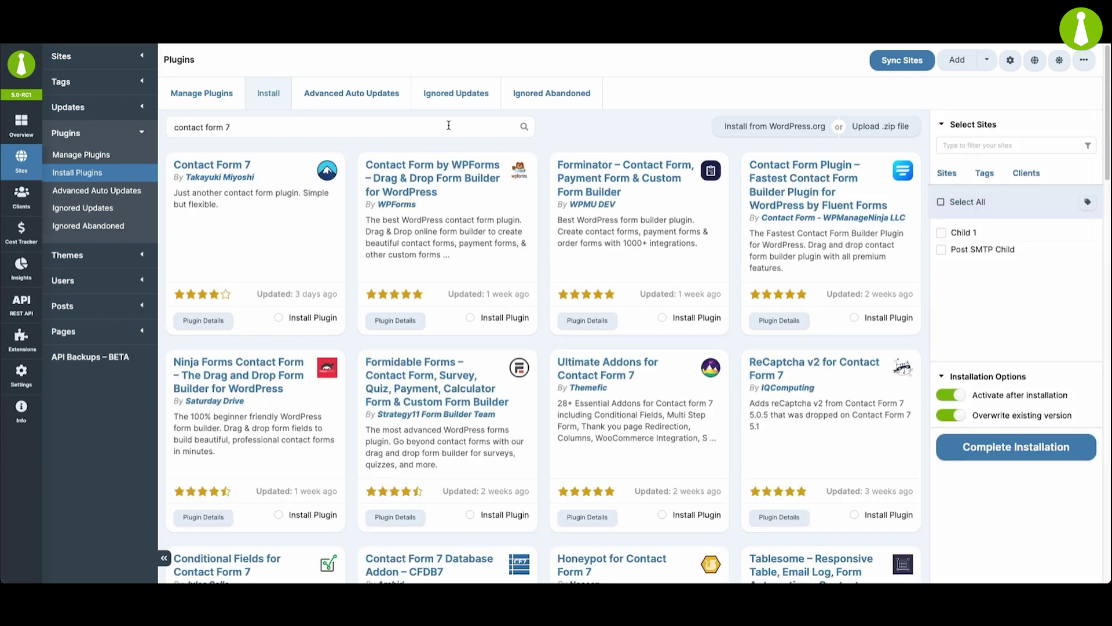
pyautogui.click(307, 318)
pyautogui.click(941, 250)
pyautogui.click(1022, 450)
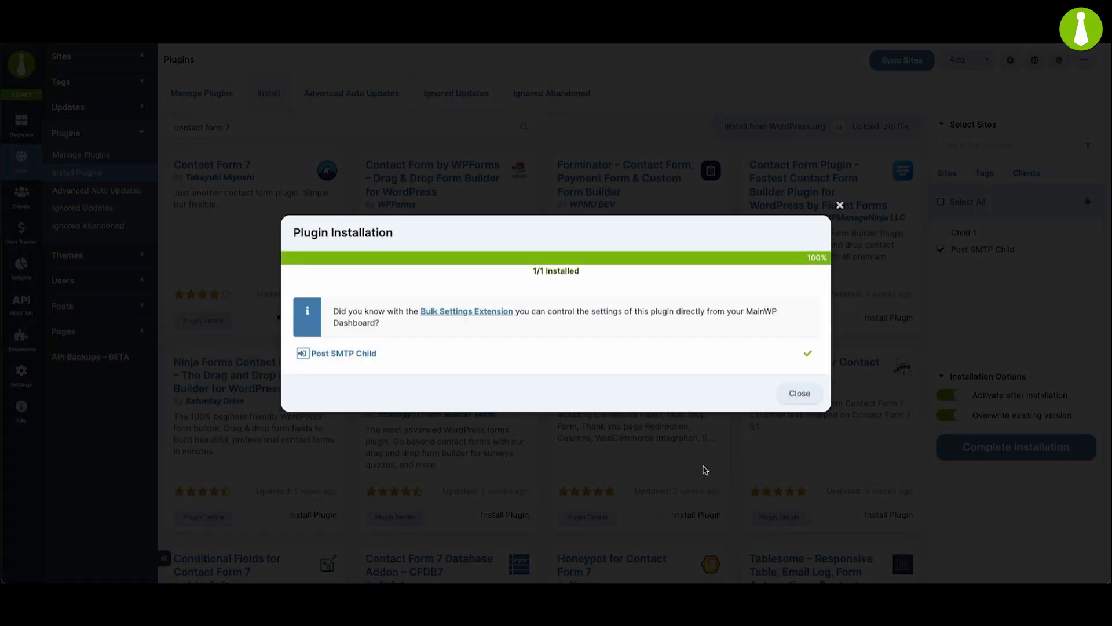
# Sync the child sites and view Post SMTP Child's plugins, with Contact Form 7 5.8.7 active.
pyautogui.click(794, 405)
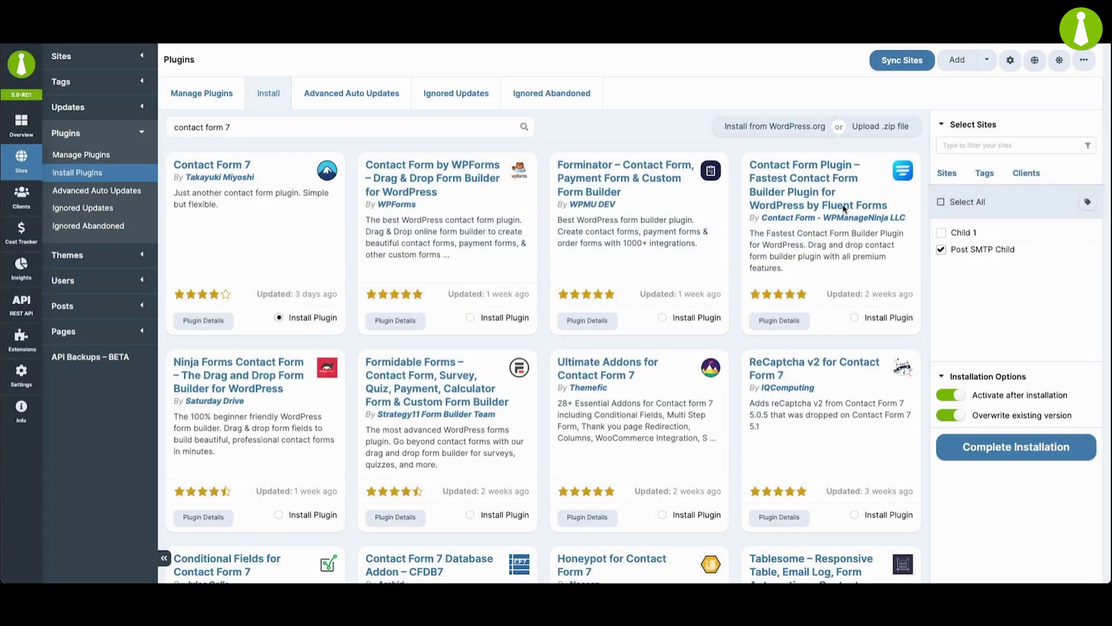
pyautogui.click(878, 63)
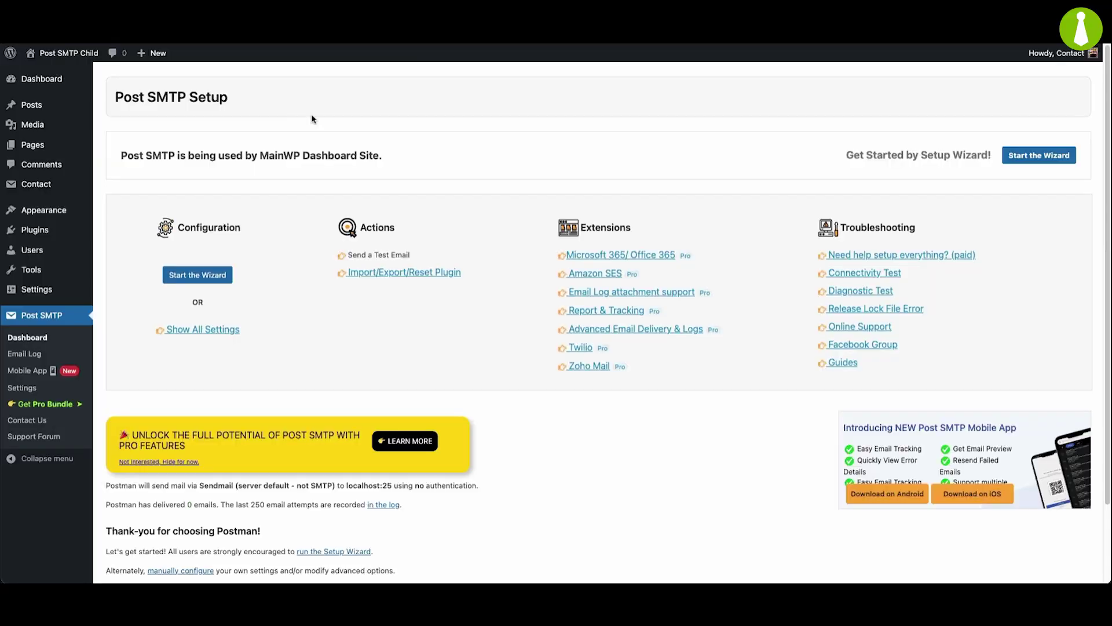
pyautogui.click(23, 230)
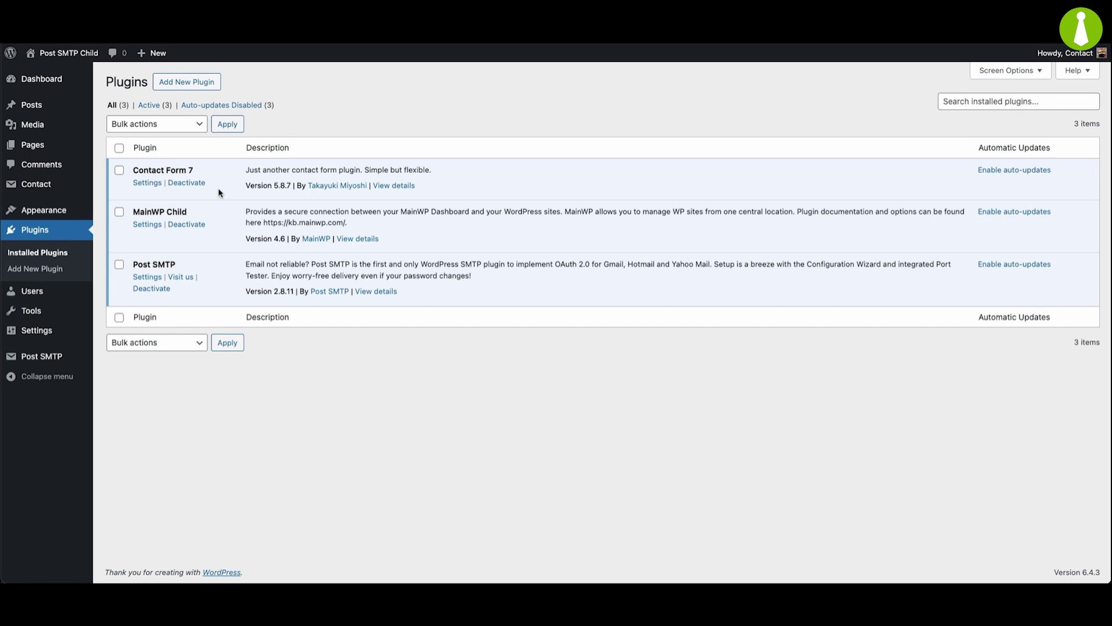
# Publish a new 'Contact Form' page containing a Contact Form 7 block set to Contact form 1.
pyautogui.click(37, 149)
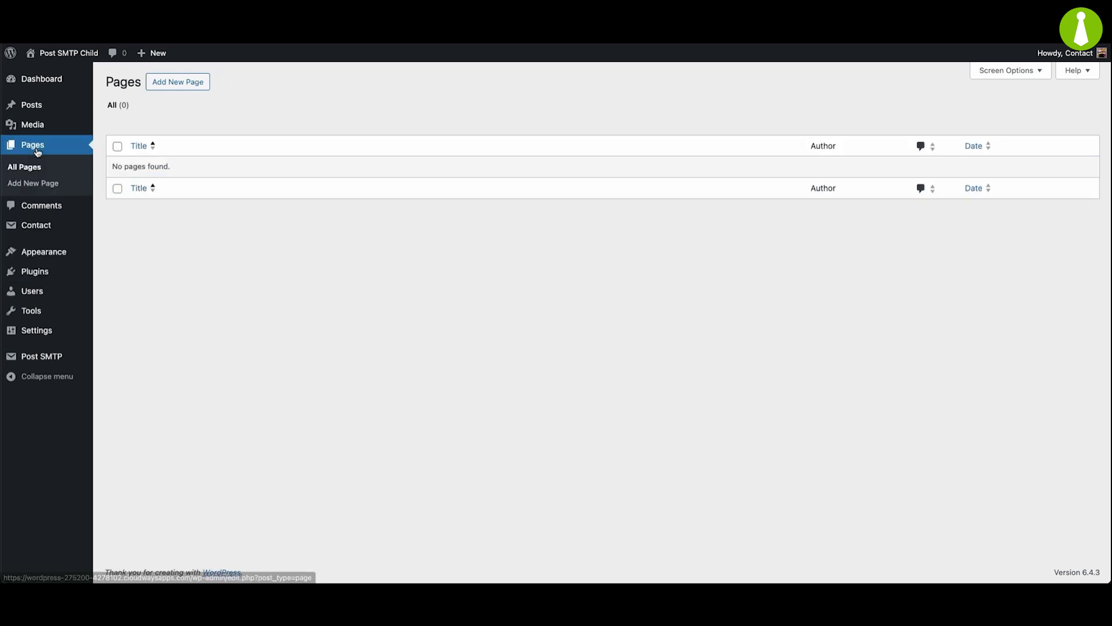
pyautogui.click(160, 87)
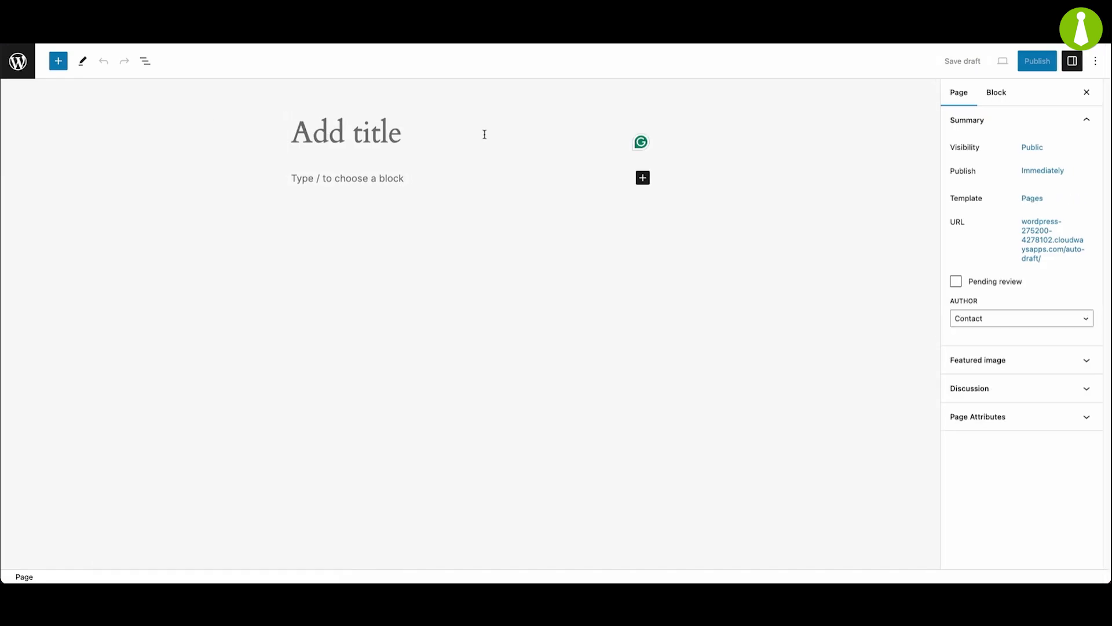
pyautogui.write('Contact Form')
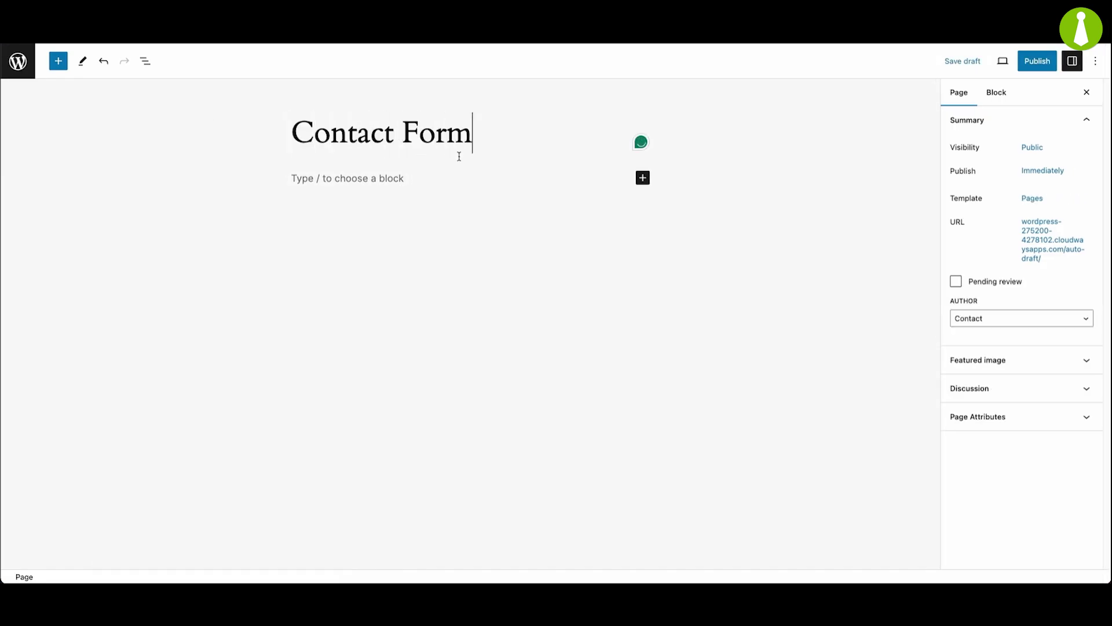
pyautogui.click(385, 181)
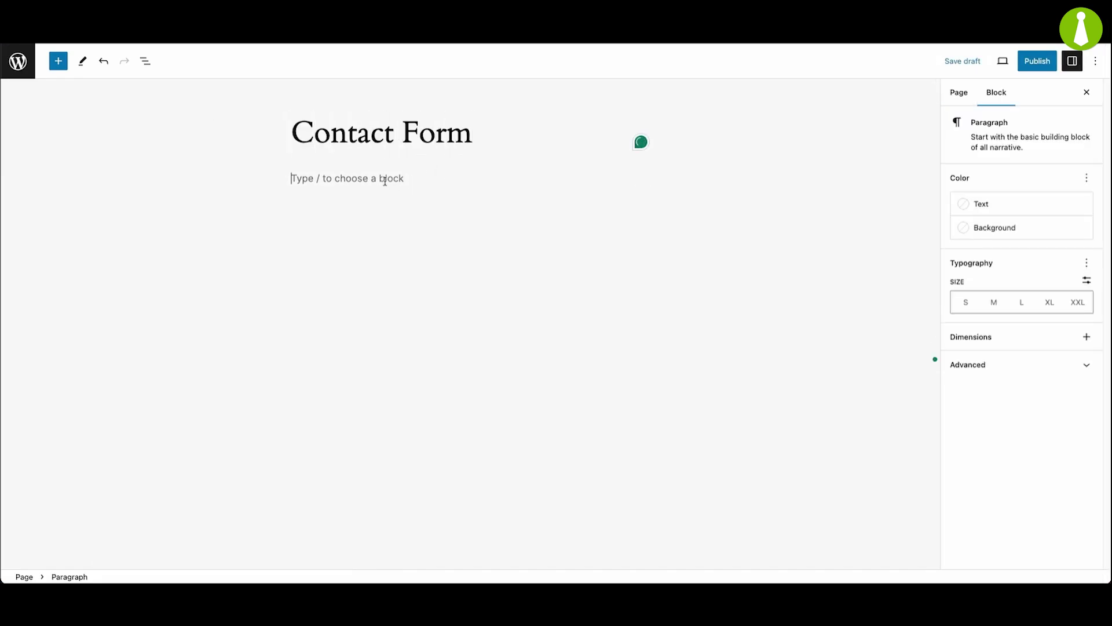
pyautogui.write('/con')
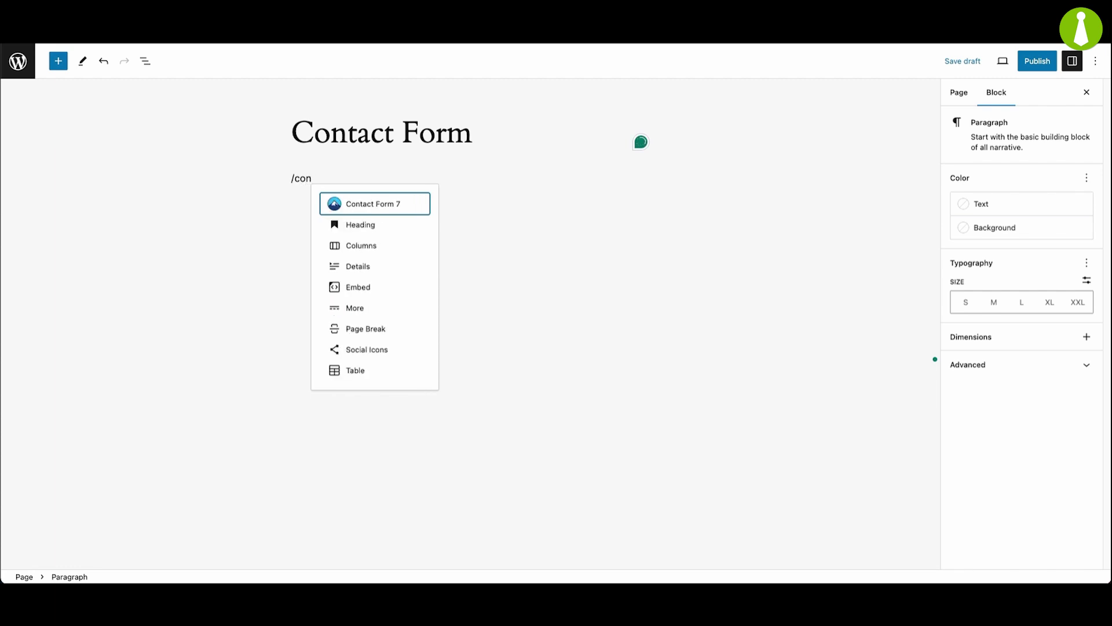
pyautogui.click(389, 207)
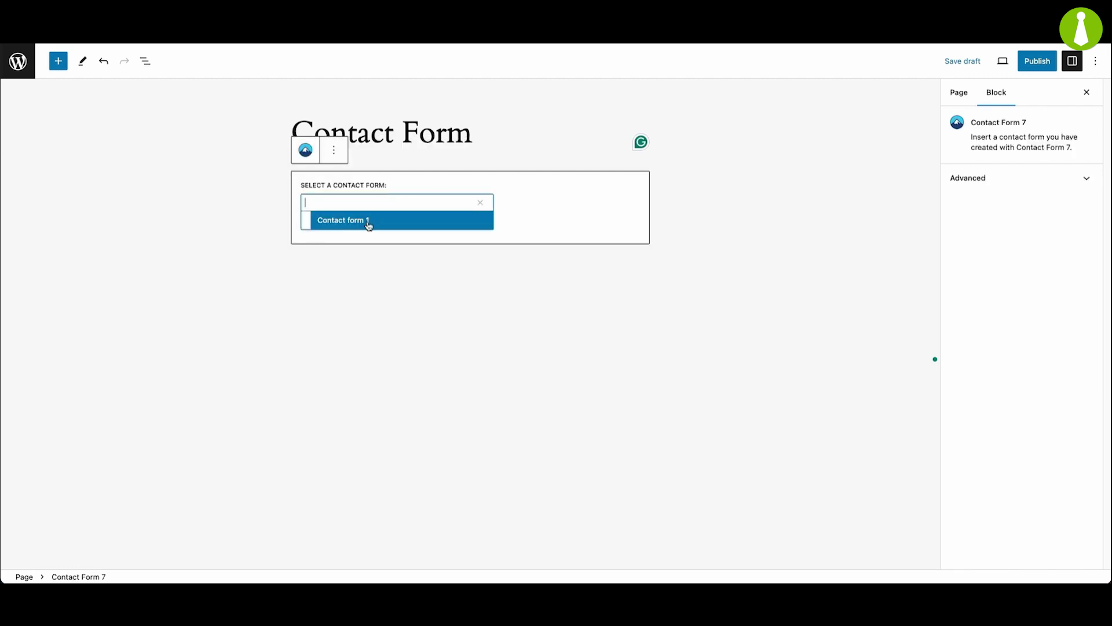
pyautogui.click(368, 222)
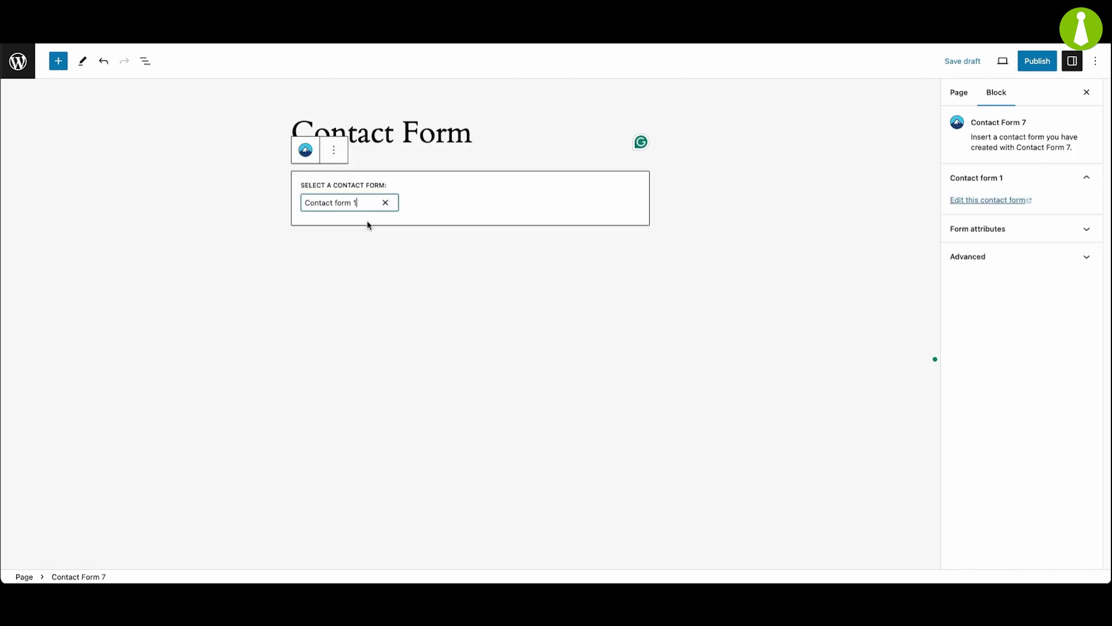
pyautogui.click(1036, 63)
pyautogui.click(992, 67)
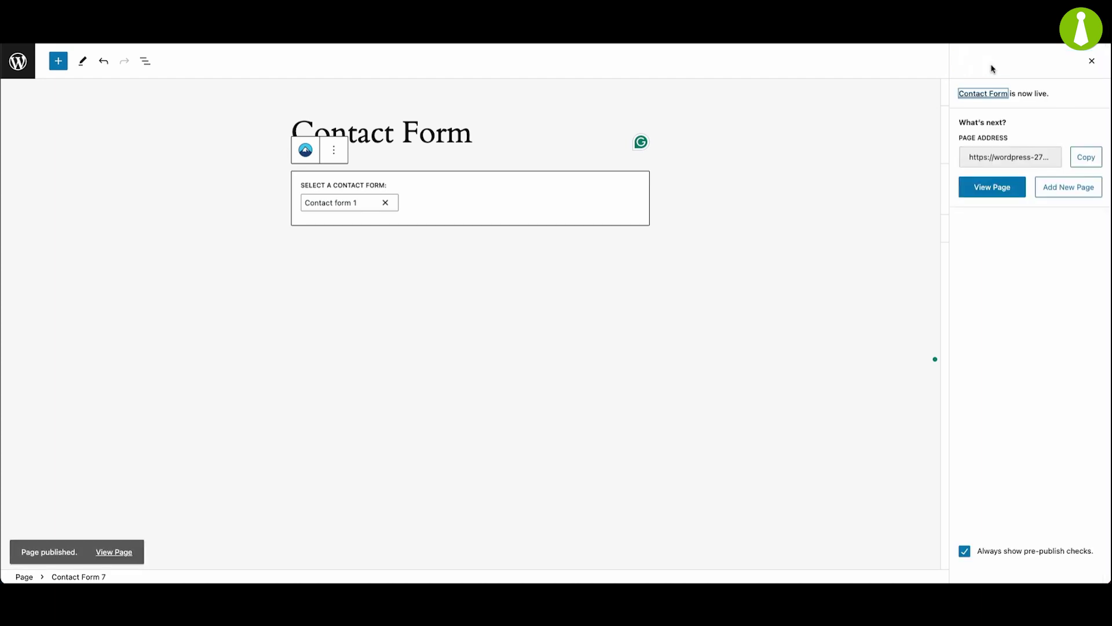
# Submit the live form with a sender name, e-mail, subject 'Test message' and body 'This is a test message'.
pyautogui.click(999, 190)
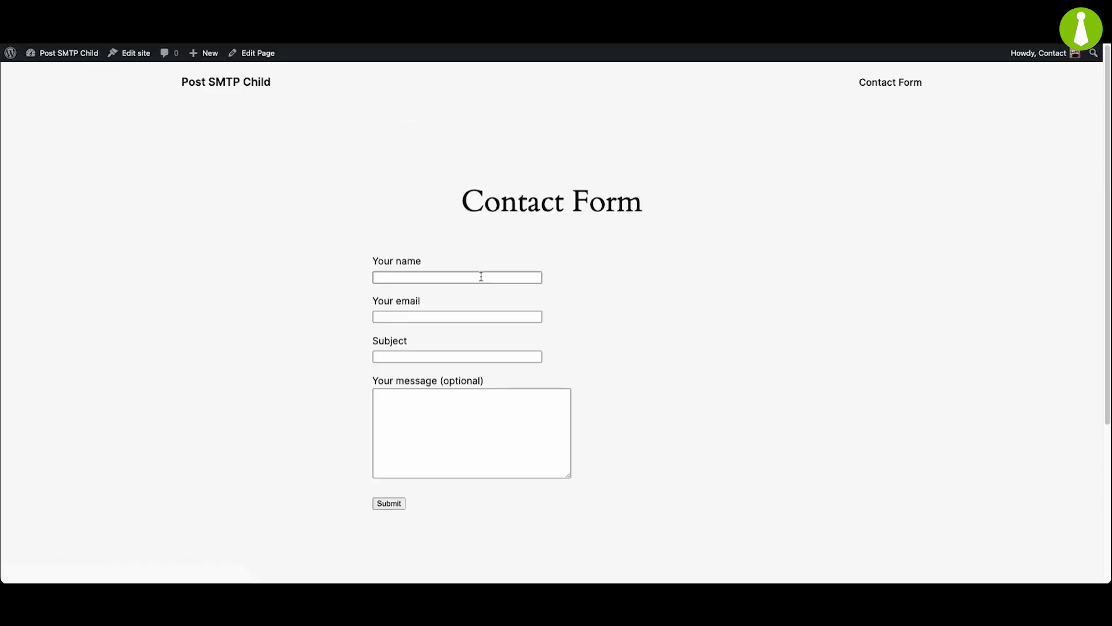
pyautogui.click(481, 277)
pyautogui.write('Marc B')
pyautogui.press('Tab')
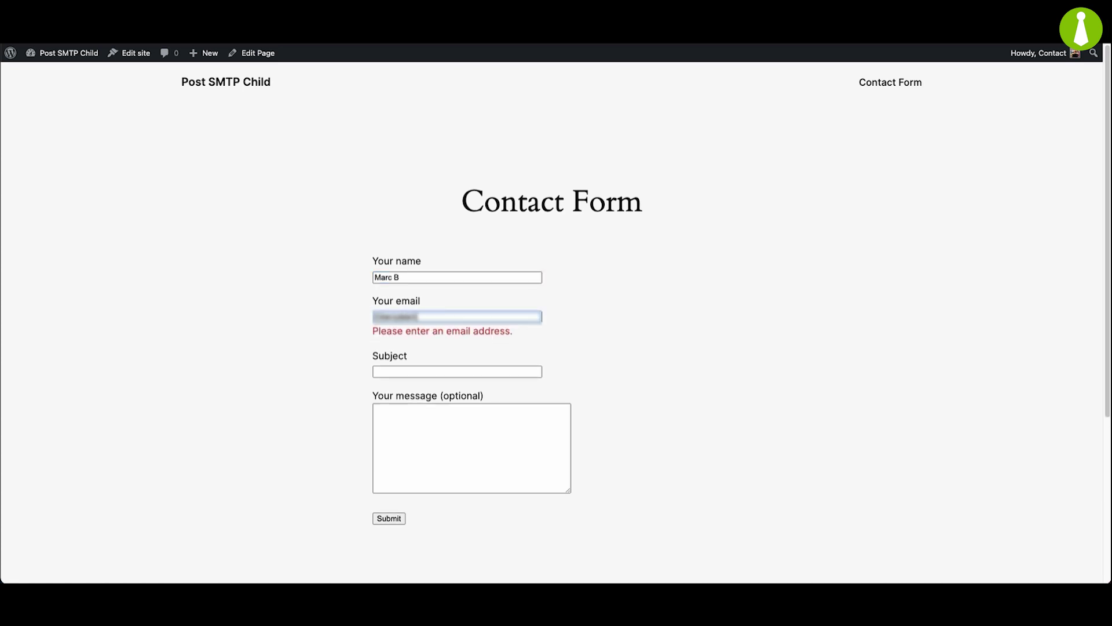
pyautogui.click(450, 372)
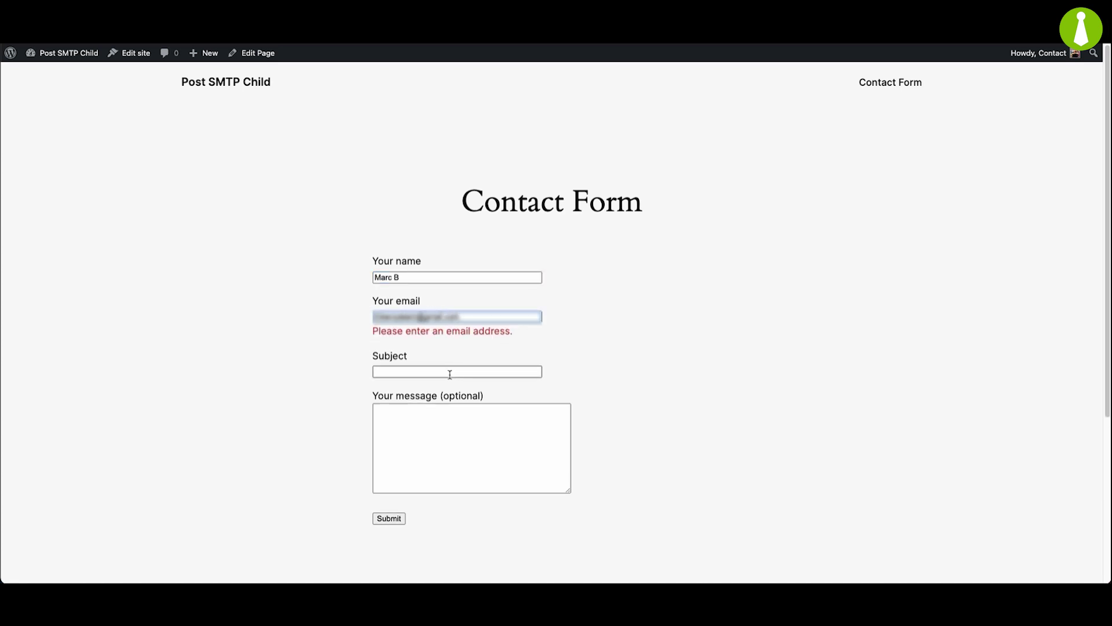
pyautogui.write('Test messag')
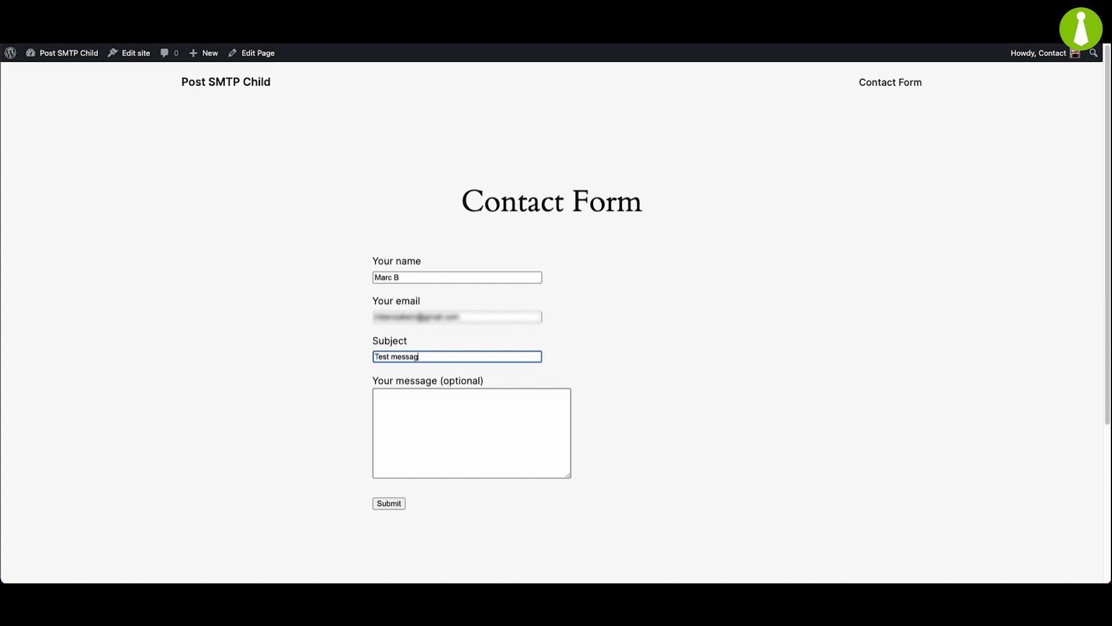
pyautogui.write('e')
pyautogui.click(429, 433)
pyautogui.write('This i')
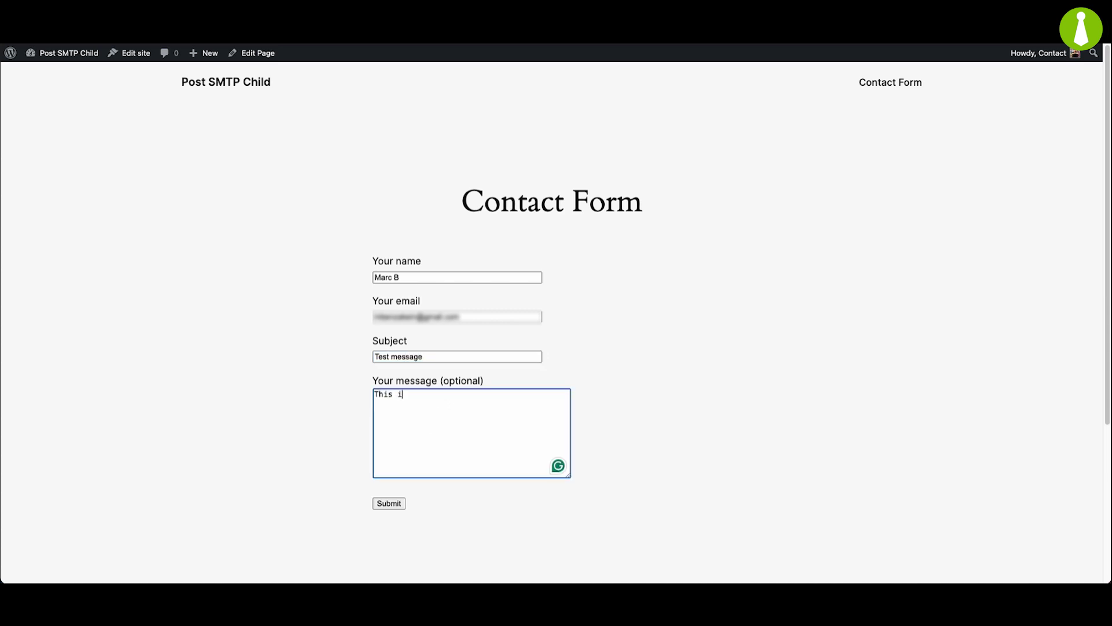
pyautogui.write('s a test message')
pyautogui.click(398, 503)
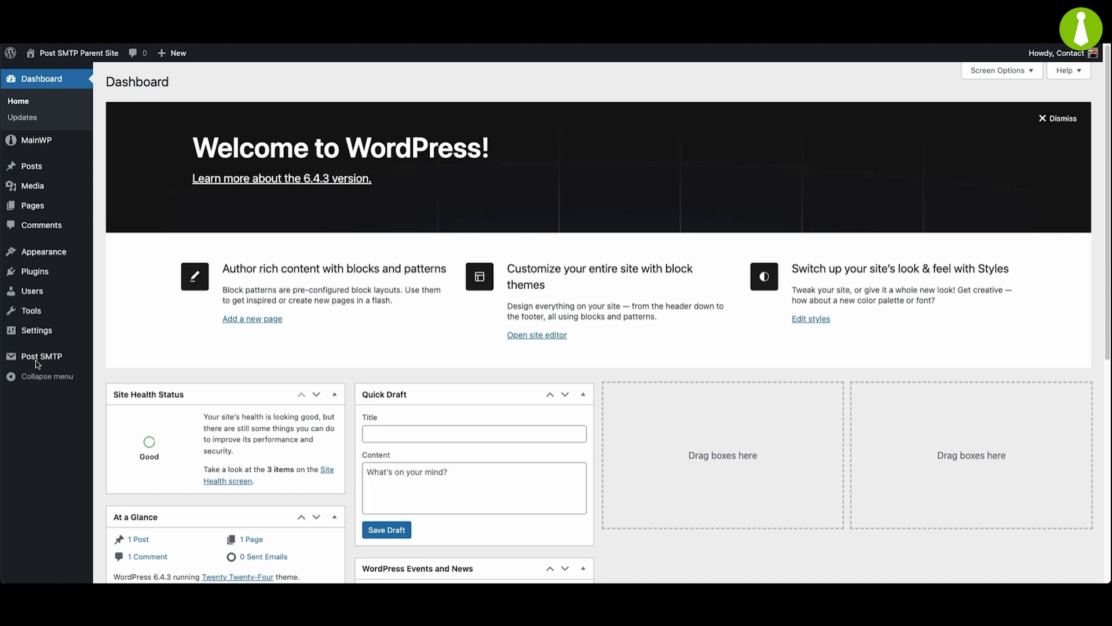
# Open Post SMTP's Email Log, showing 'Test message' and 'test from child' as Success.
pyautogui.moveTo(36, 364)
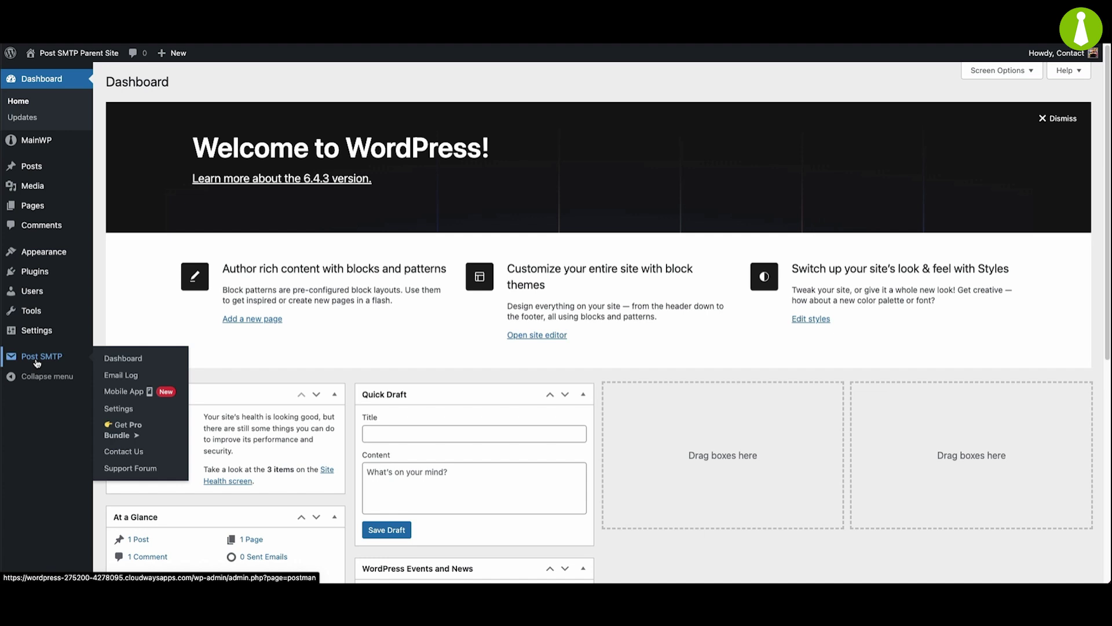
pyautogui.click(36, 362)
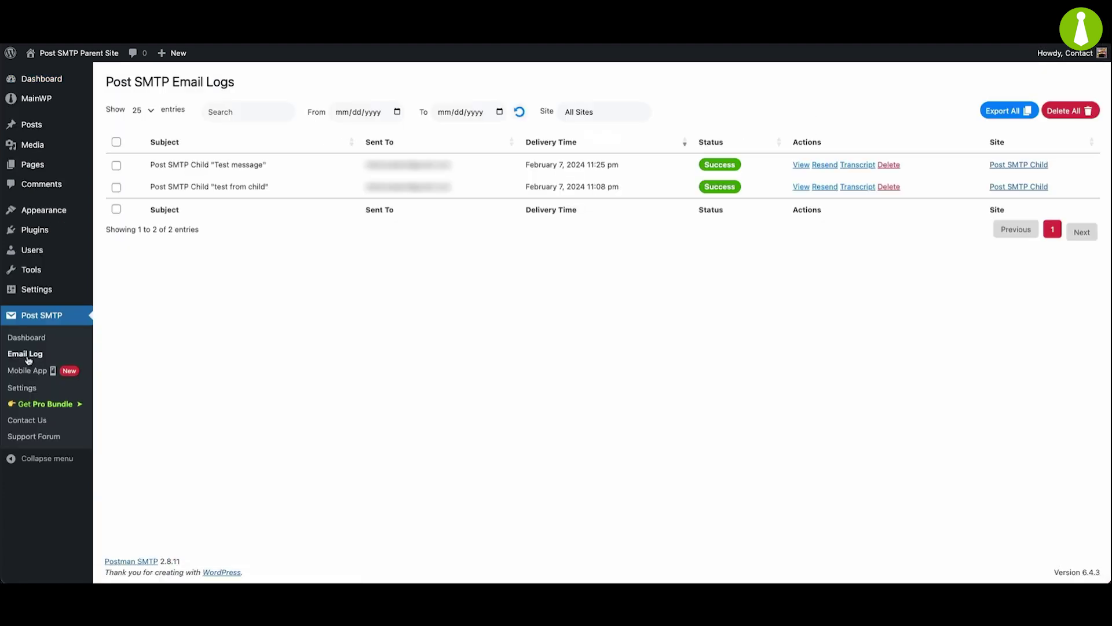